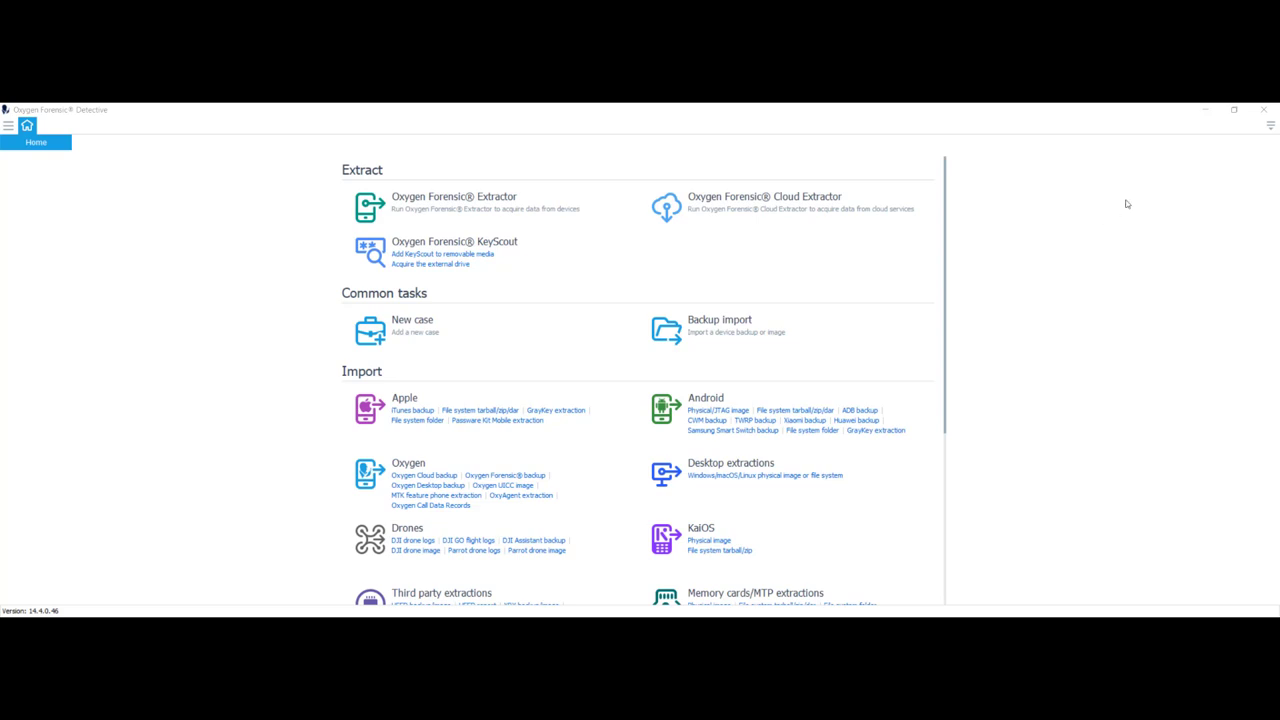
- Sign in to the Customers Area with the SaleID and download the OCR Language Pack
left_click(1270, 126)
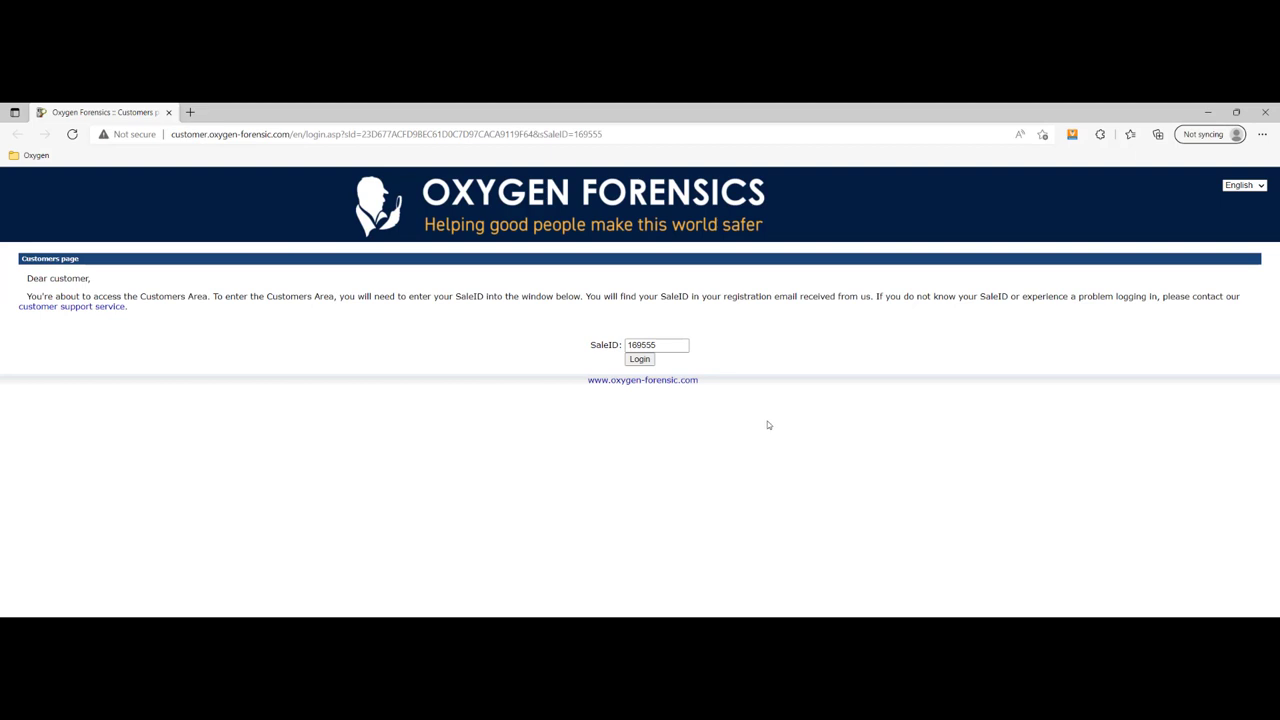
left_click(640, 360)
scroll(424, 372, "down", 1)
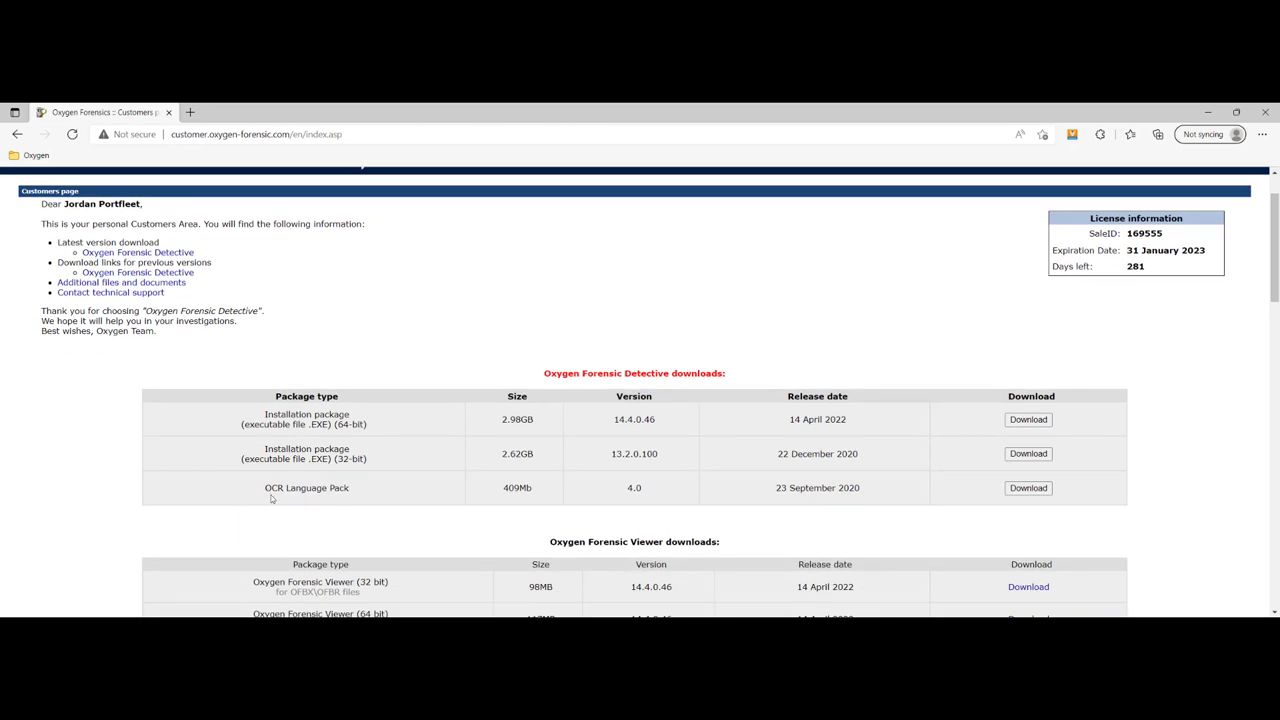
left_click(1043, 489)
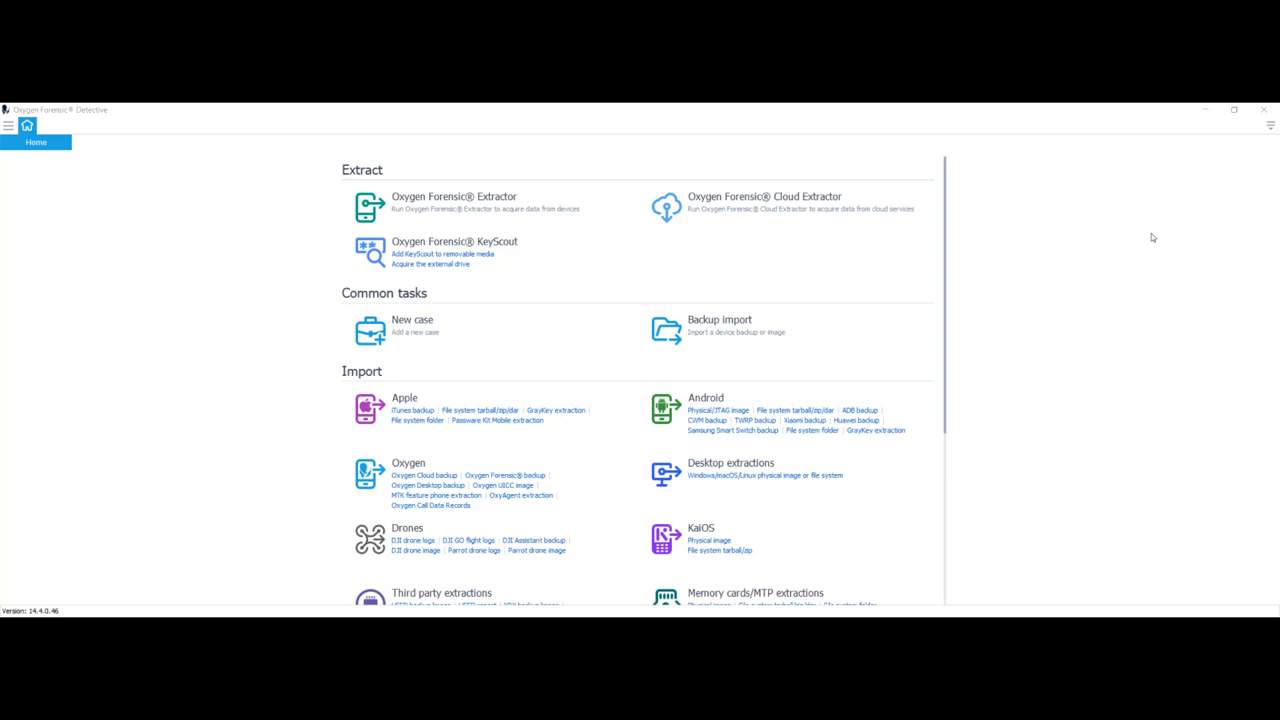
- In Advanced analytics options, review OCR languages and set the upscale threshold to 16 px
left_click(1270, 126)
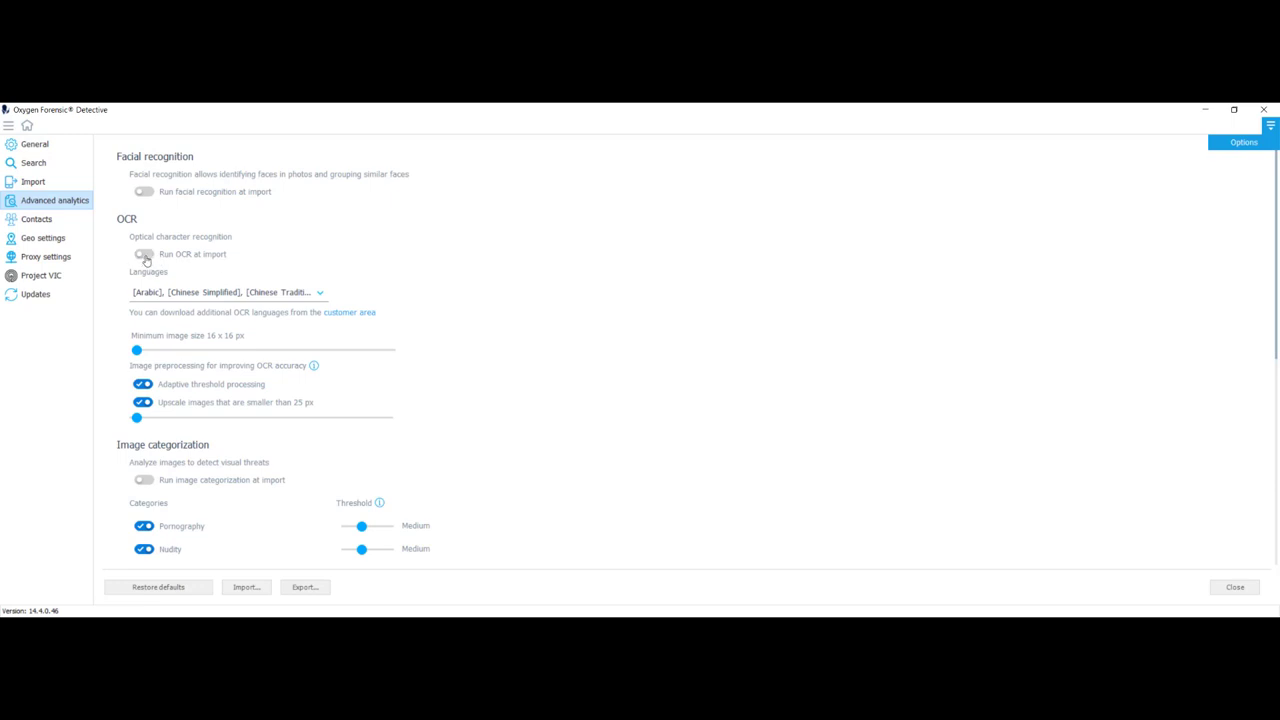
left_click(320, 293)
scroll(534, 340, "down", 1)
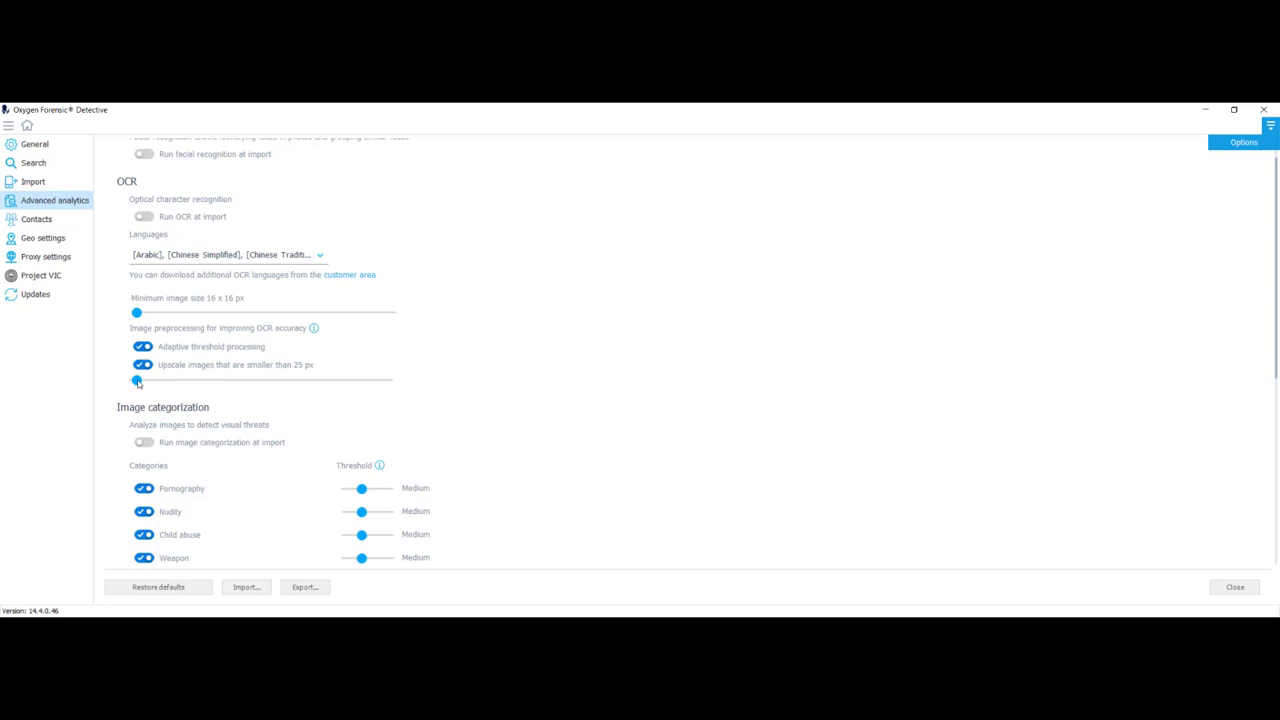
left_click_drag(137, 381, 114, 383)
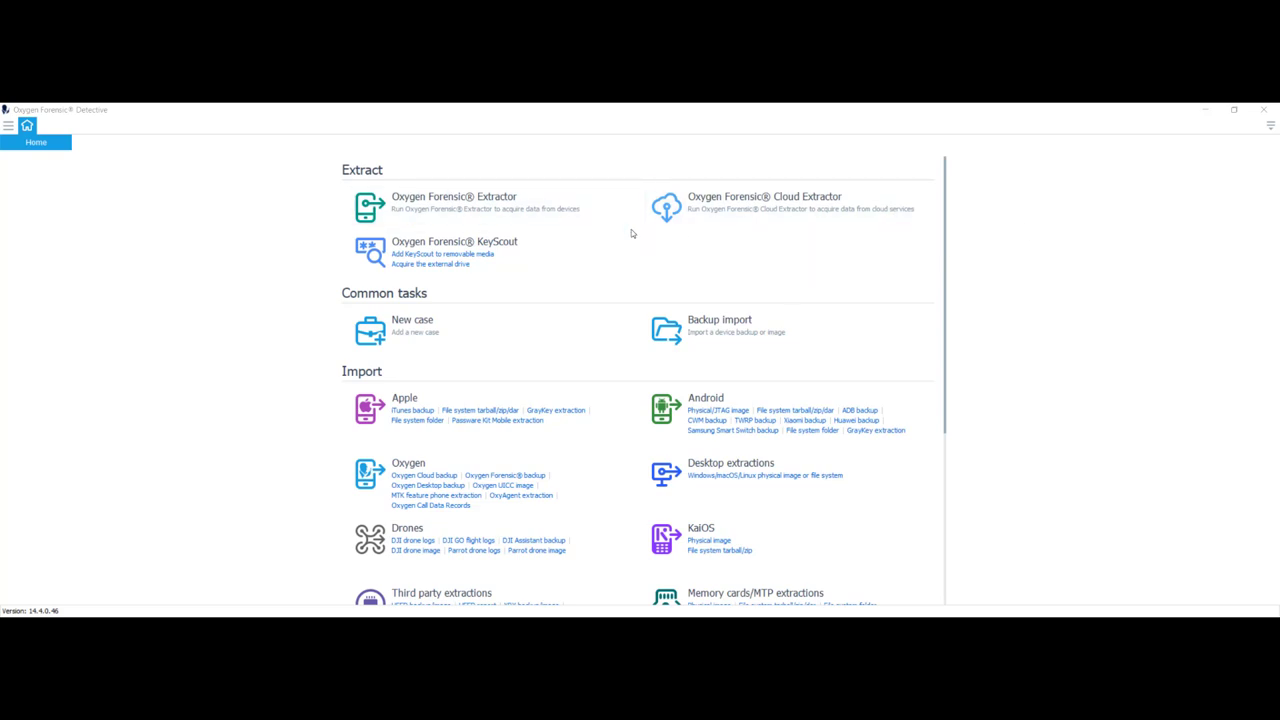
- Run image categorization on the iPhone 5s extraction's files
left_click(36, 142)
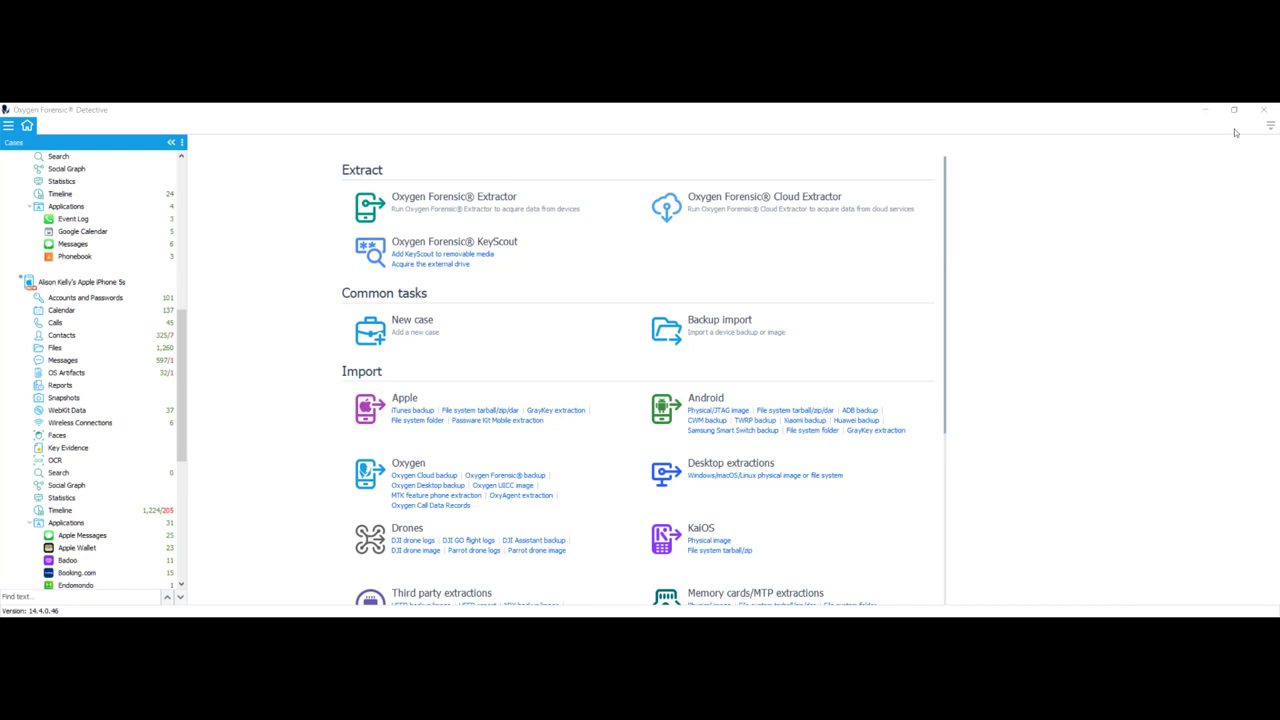
left_click(78, 350)
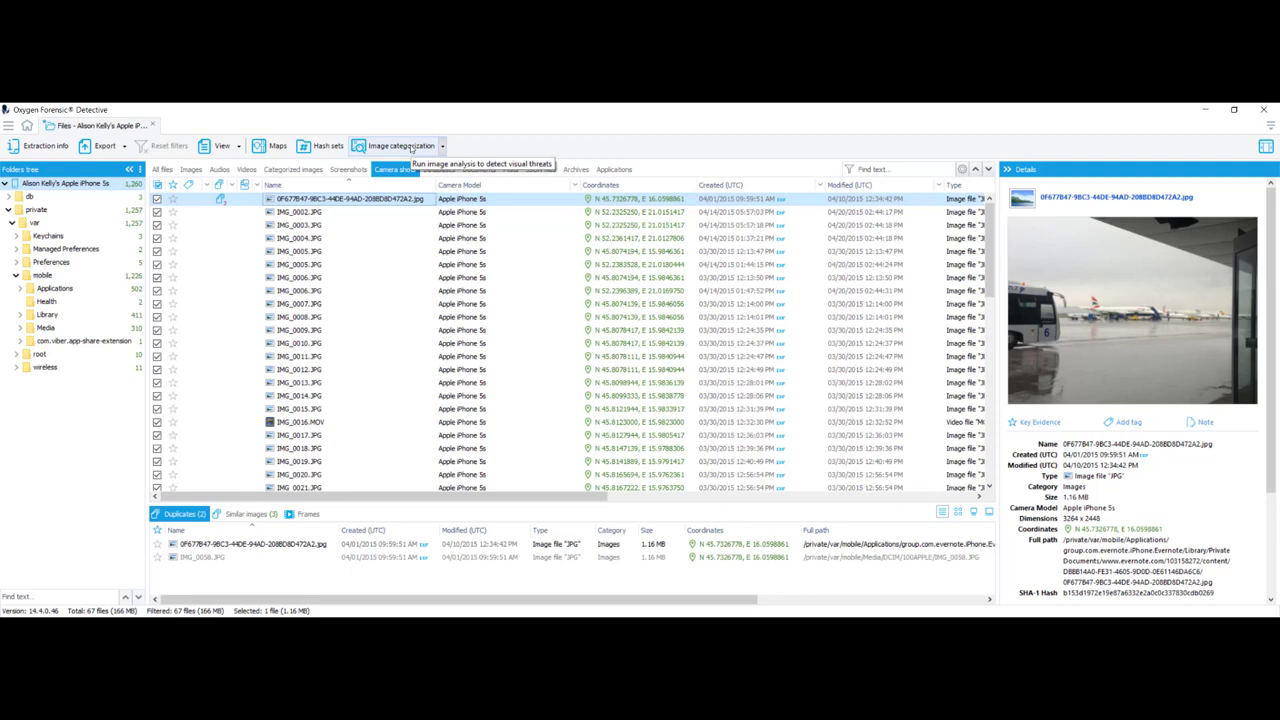
left_click(405, 146)
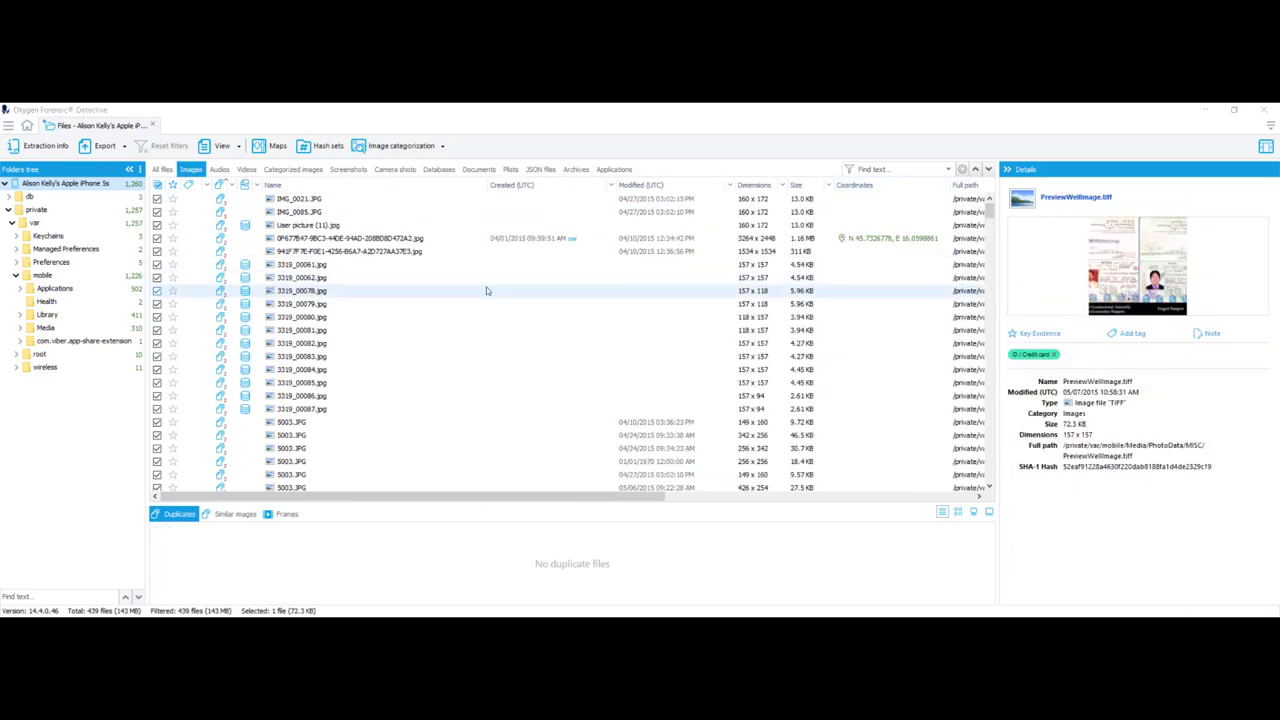
- Check the tag filter without changes, then show the iPhone extraction's overview page
left_click(205, 186)
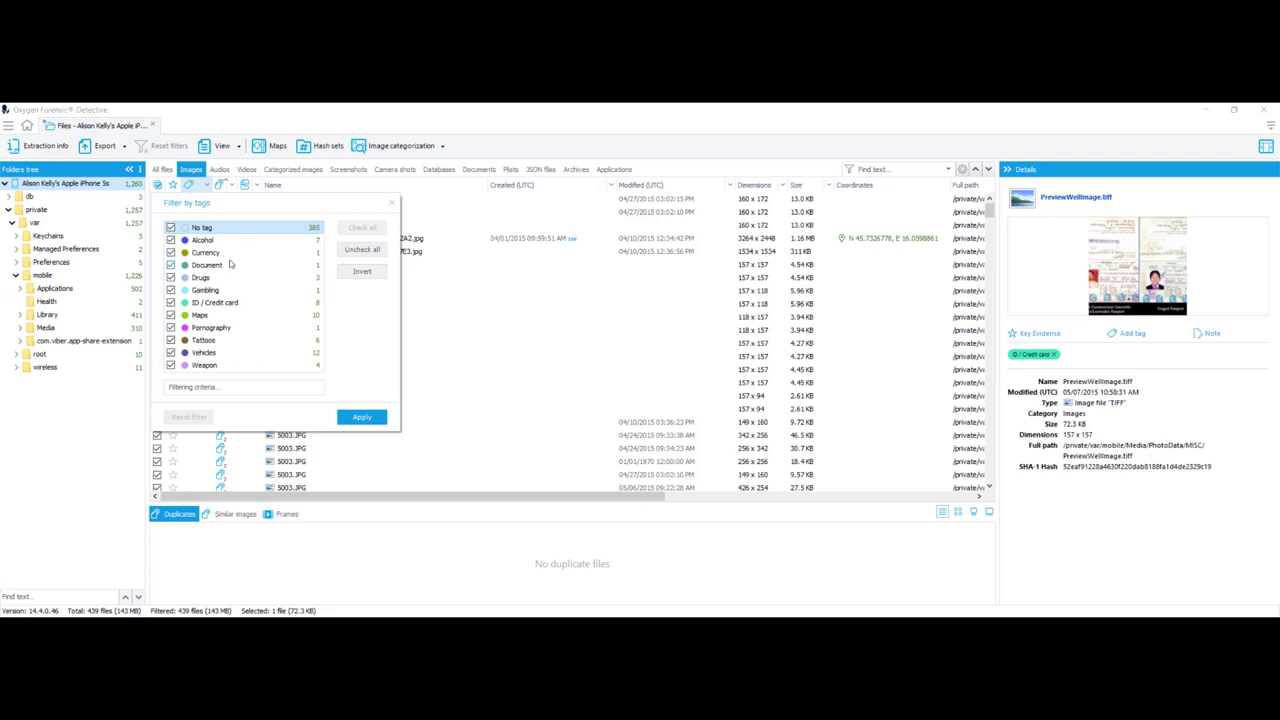
left_click(391, 204)
left_click(24, 147)
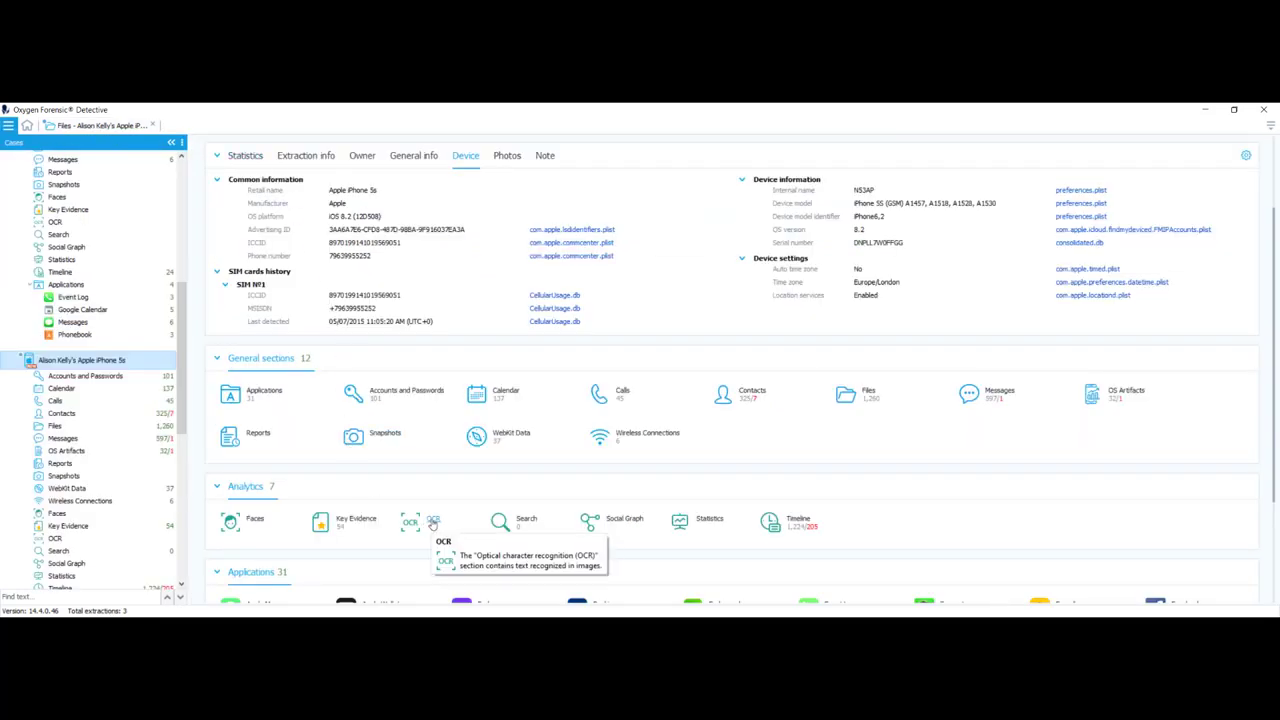
- Filter the OCR image list to Currency, Document and ID / Credit card tags, leaving 10 images
left_click(431, 524)
left_click(222, 146)
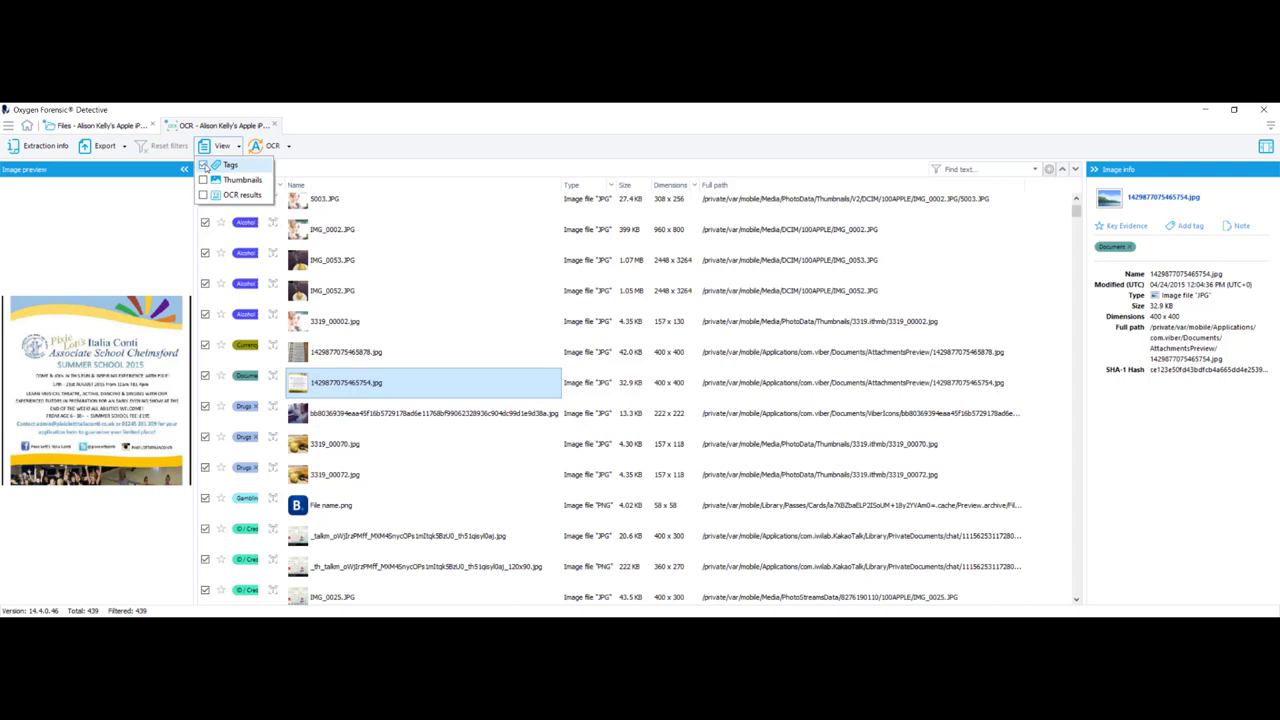
left_click(204, 166)
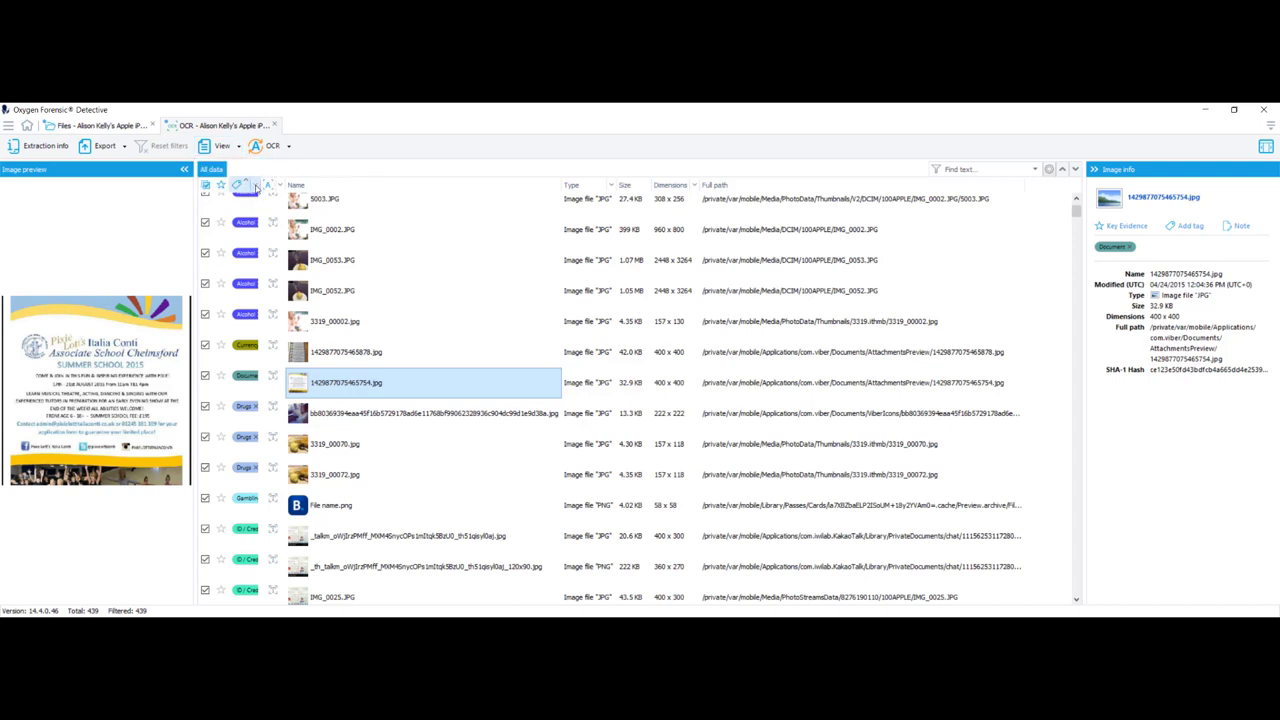
left_click(256, 187)
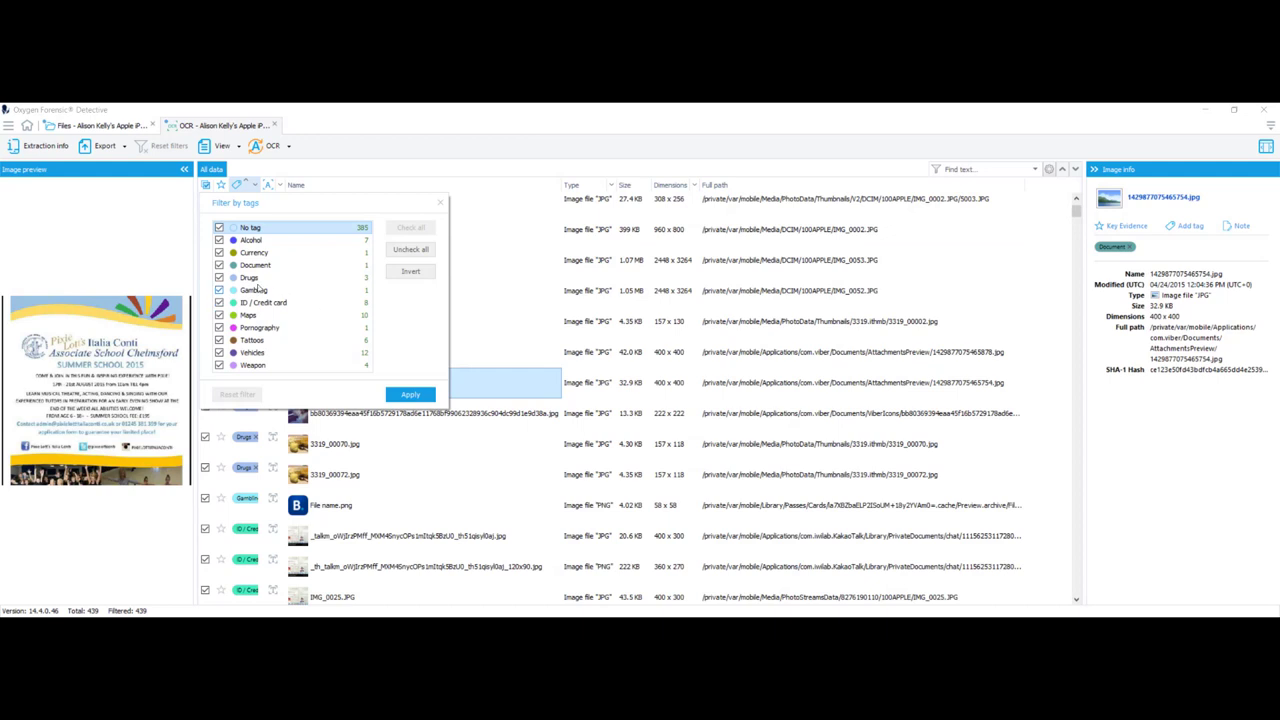
left_click(408, 250)
left_click(219, 253)
left_click(219, 303)
left_click(416, 394)
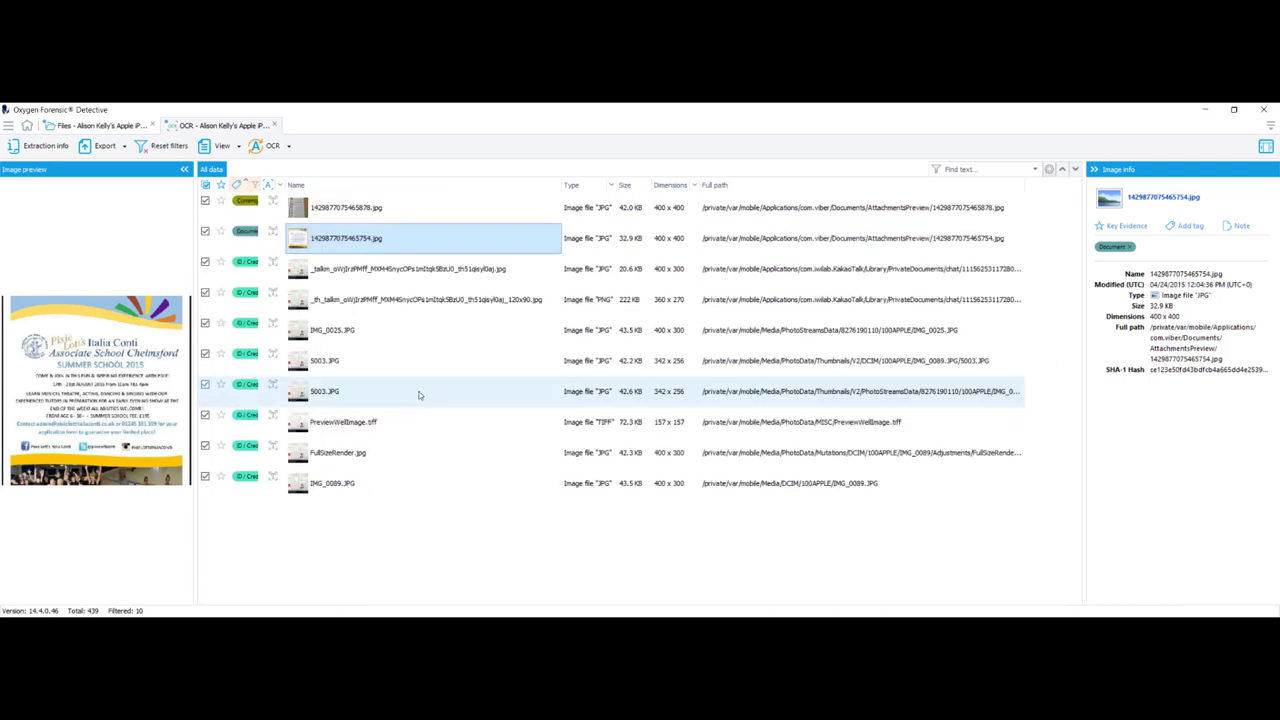
- Run Recognize text on checked images for the ten filtered images
left_click(289, 146)
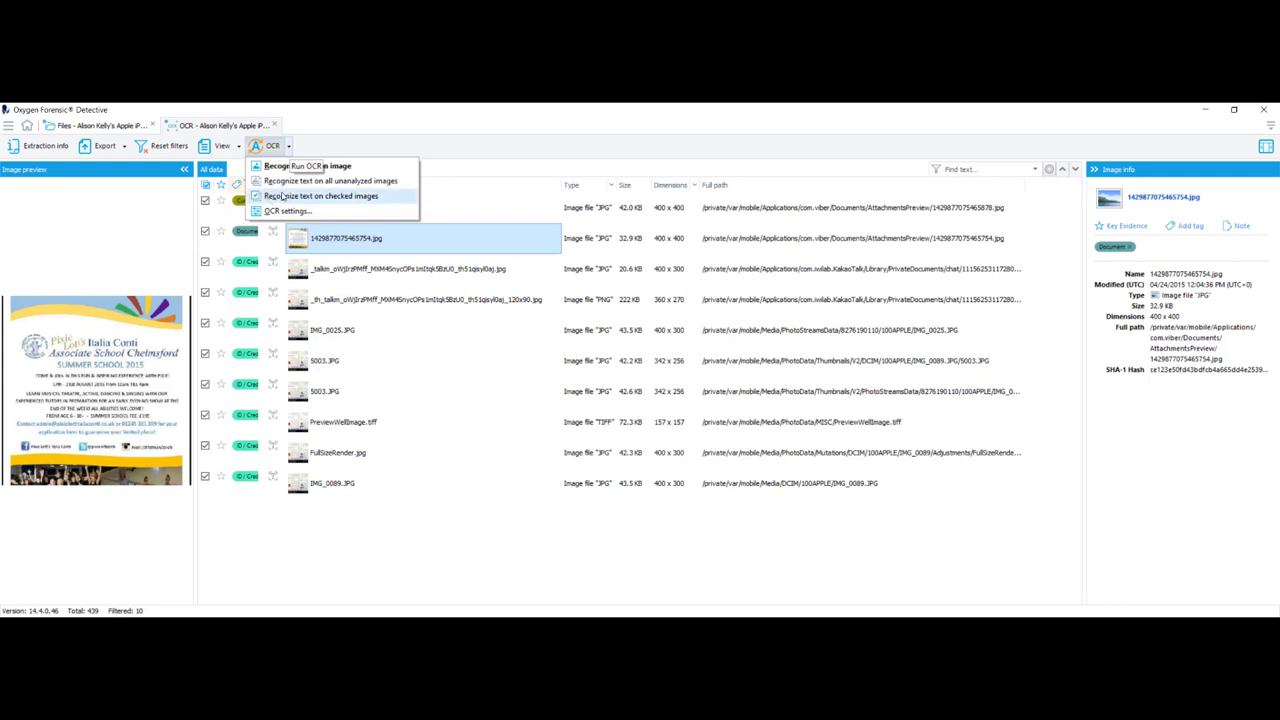
left_click(282, 196)
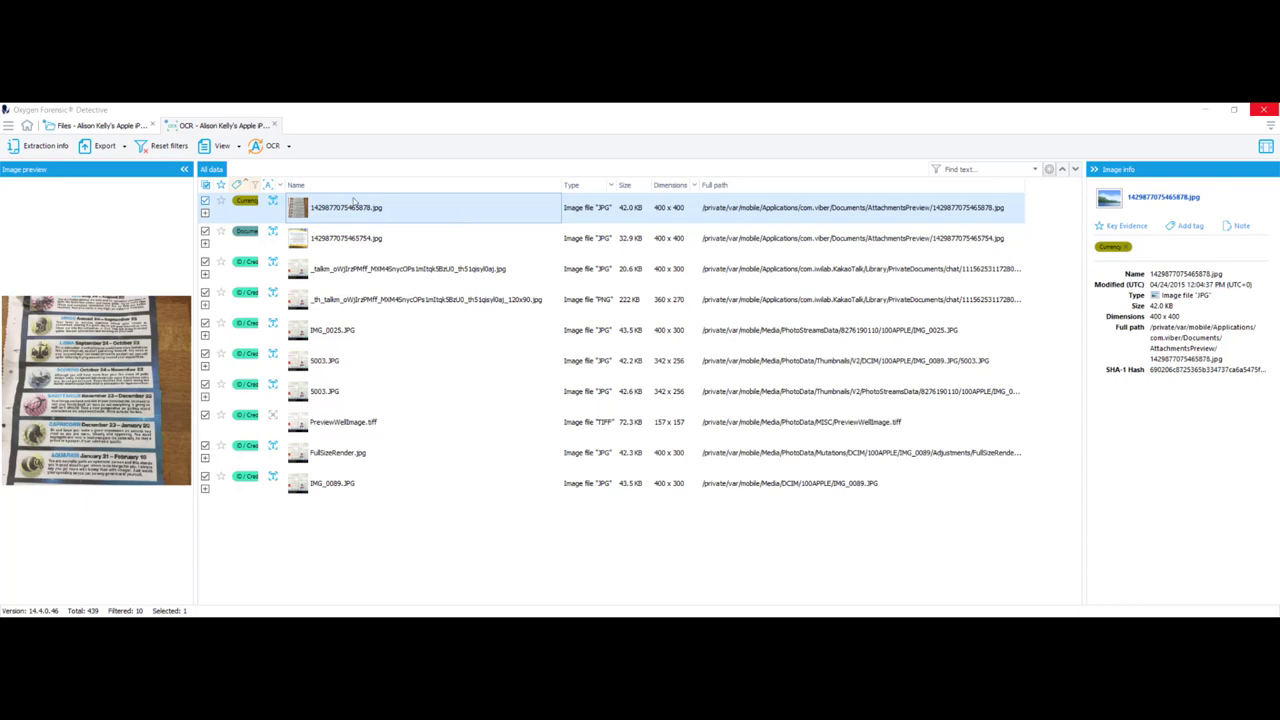
- Show the OCR results panel and read the summer school flyer's recognized text
left_click(239, 148)
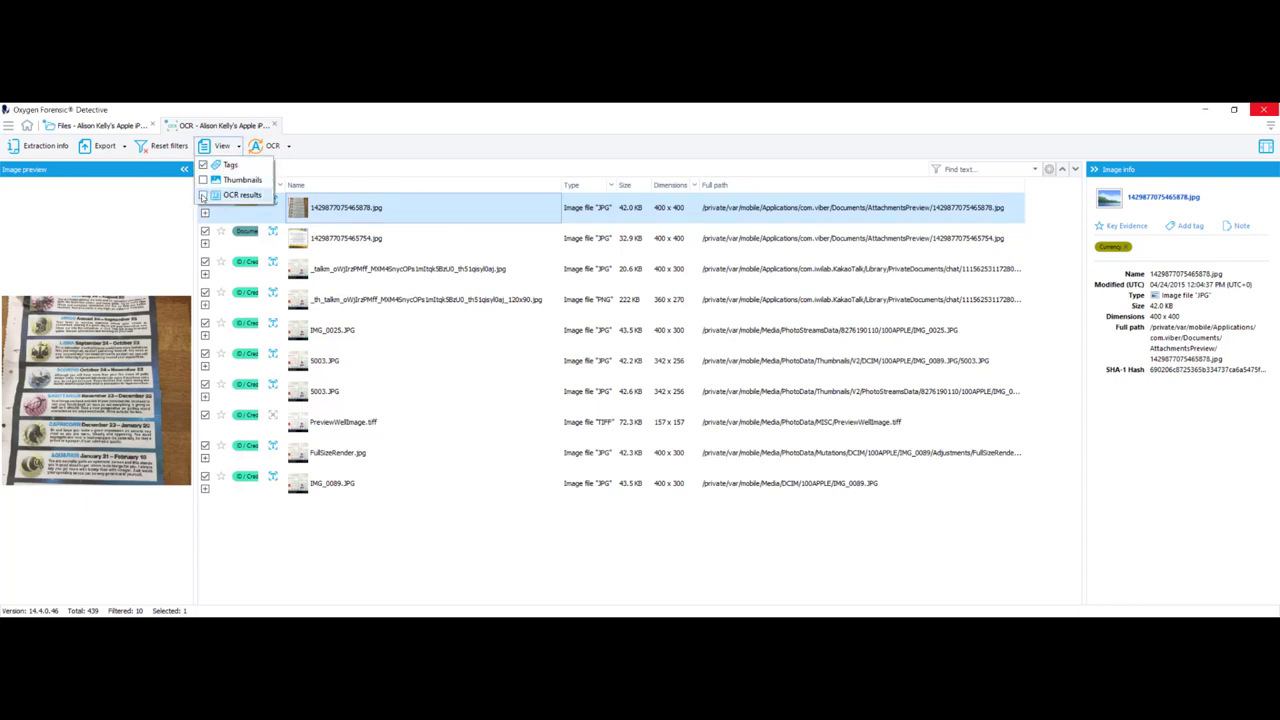
left_click(240, 195)
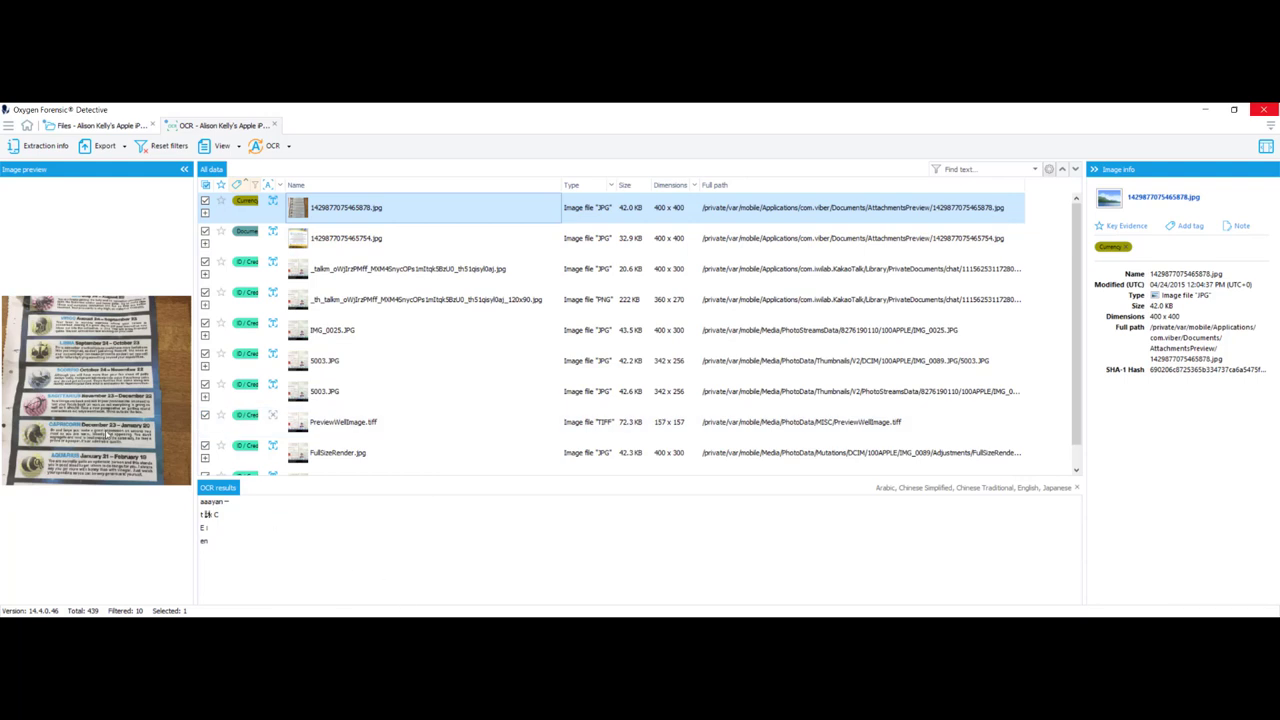
left_click(352, 240)
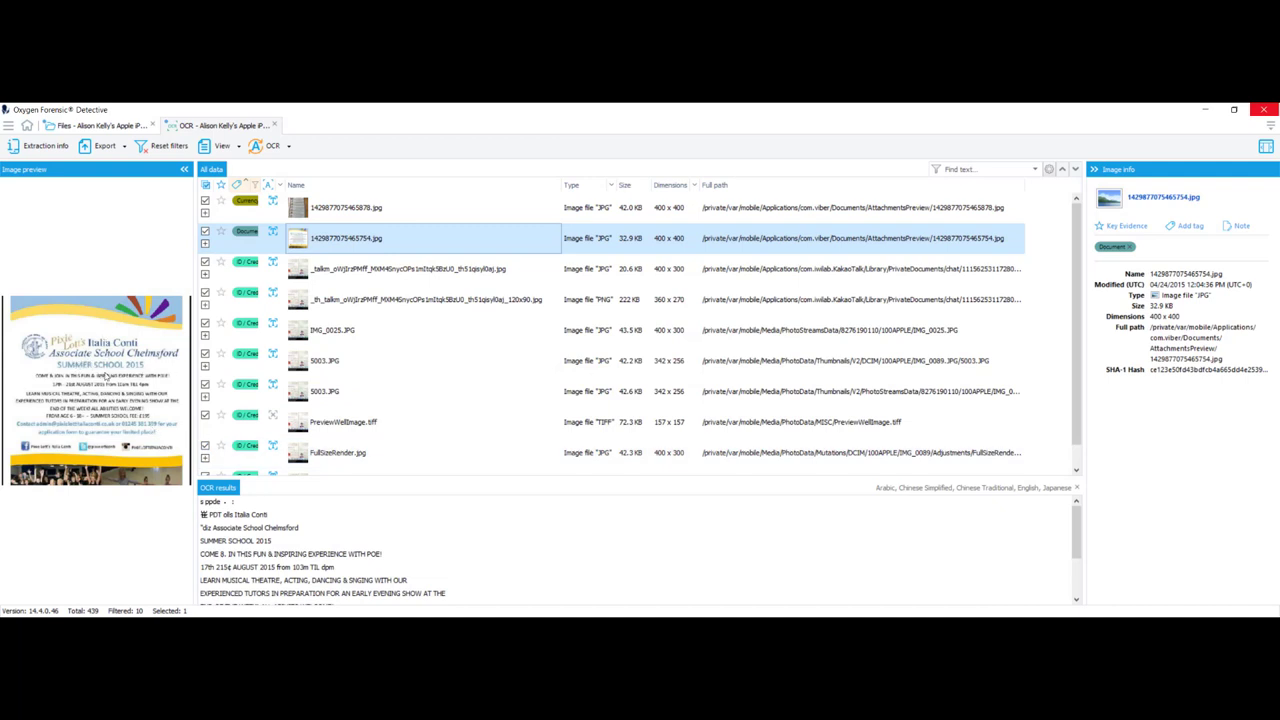
scroll(438, 519, "down", 1)
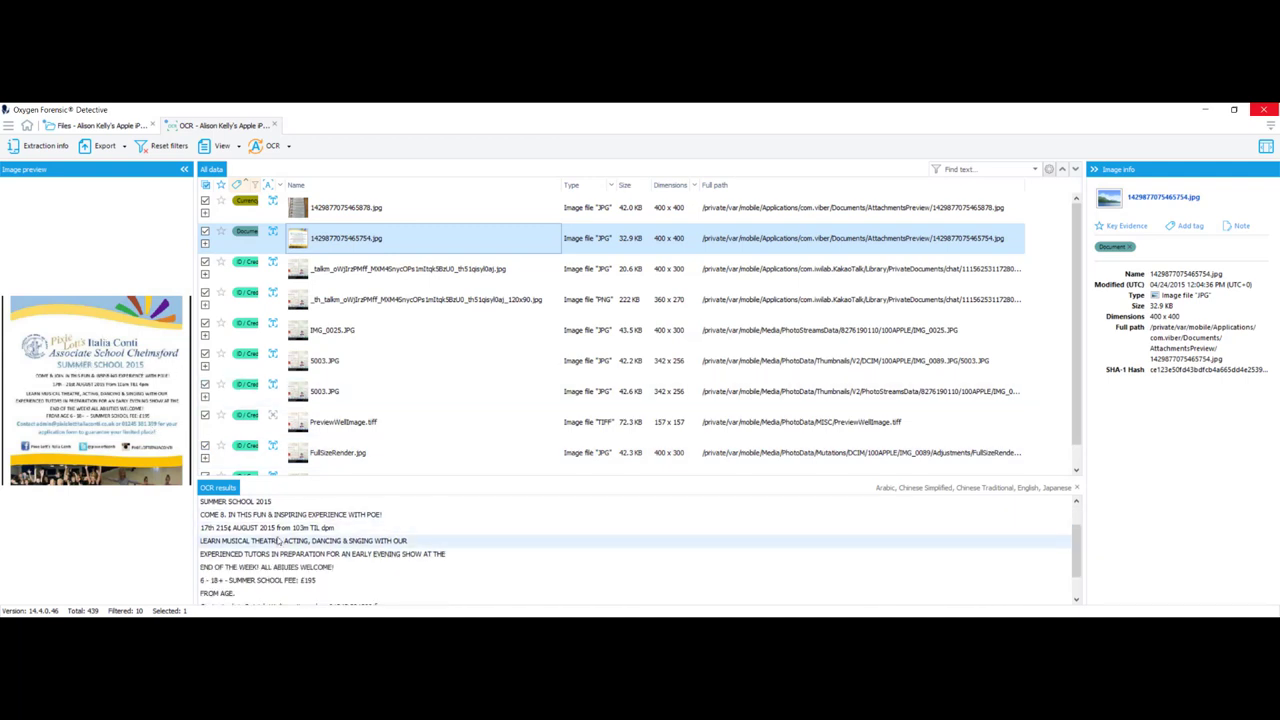
scroll(282, 538, "up", 1)
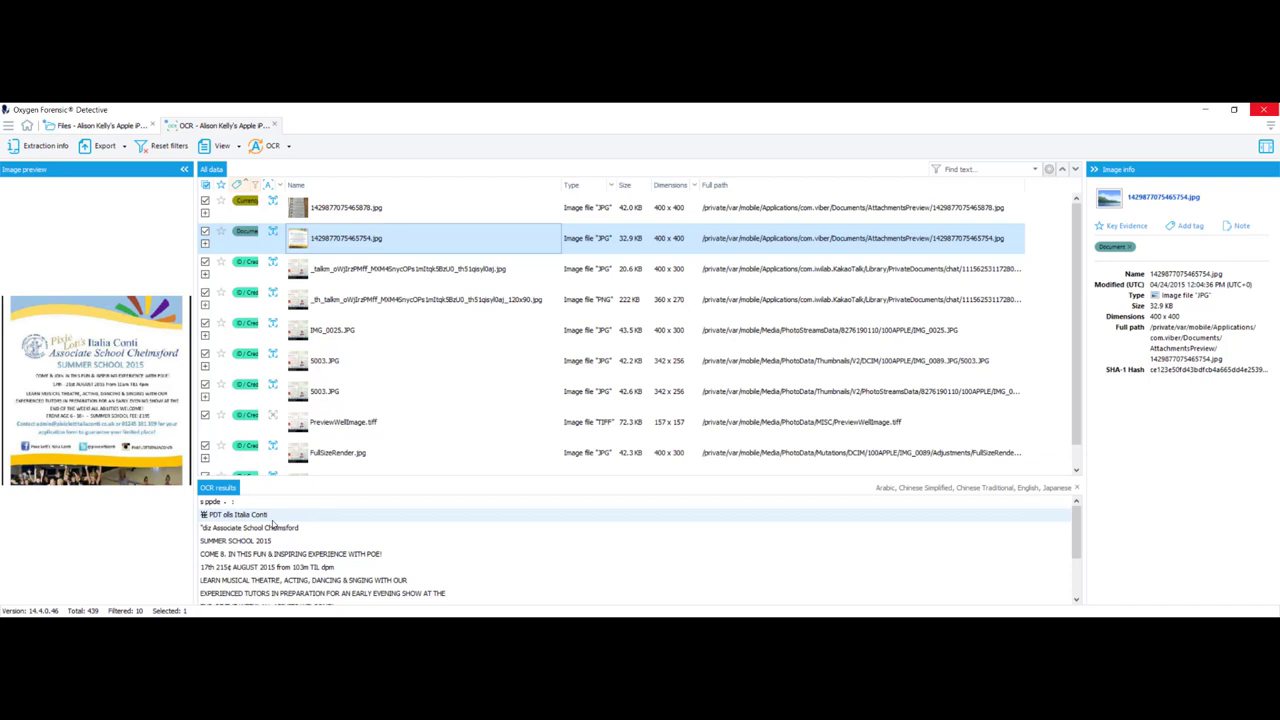
scroll(310, 545, "down", 1)
scroll(276, 533, "down", 1)
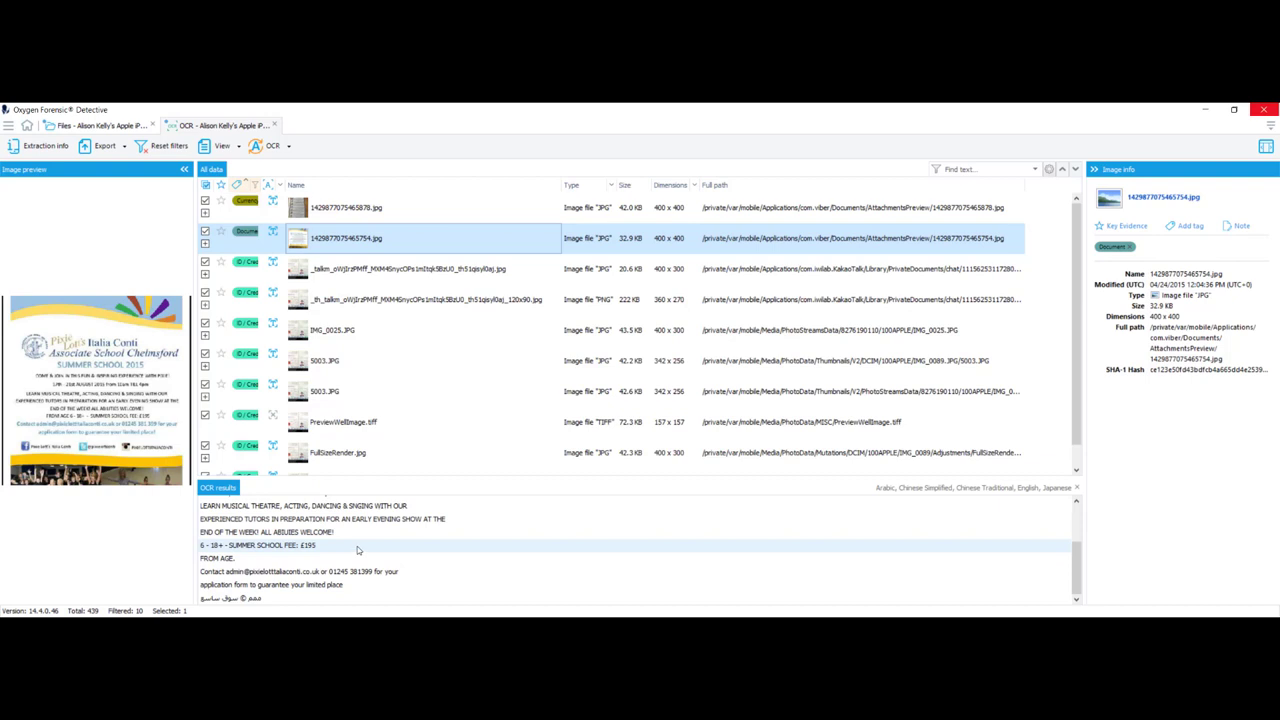
- Step through recognized text of the passport, IMG_0025.JPG, PreviewWellImage.tiff and FullSizeRender.jpg
left_click(395, 279)
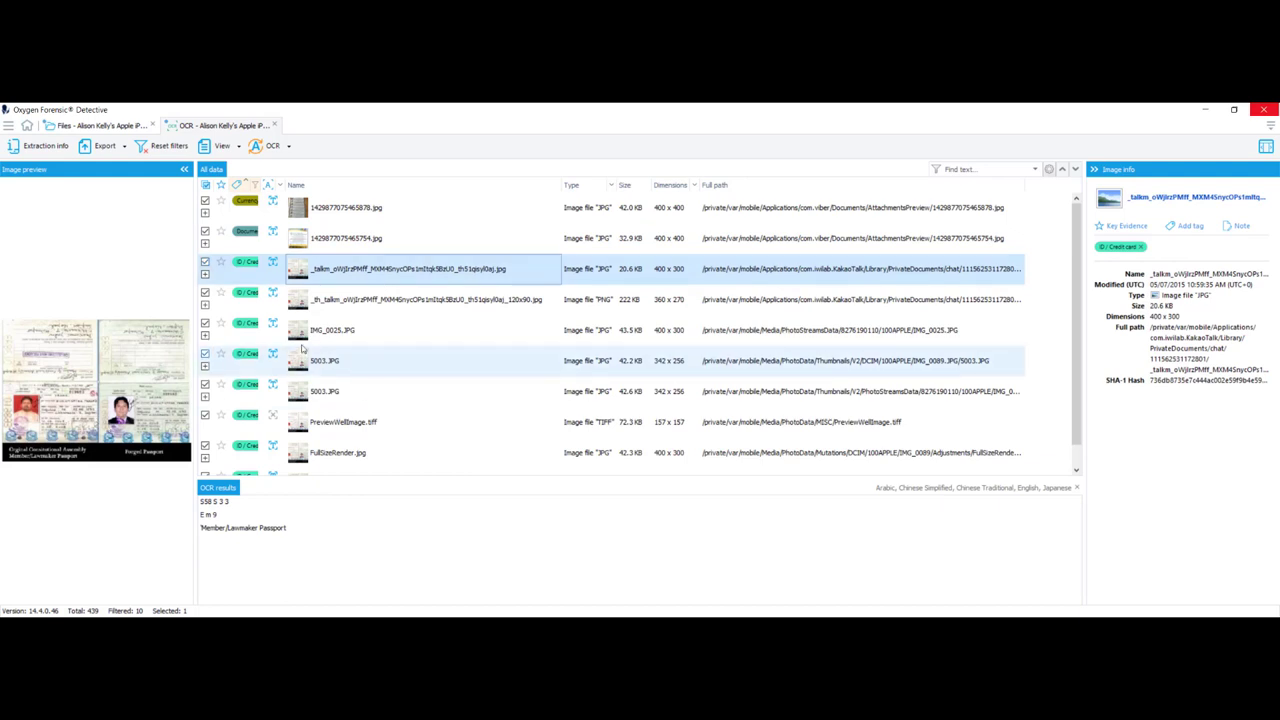
left_click(330, 301)
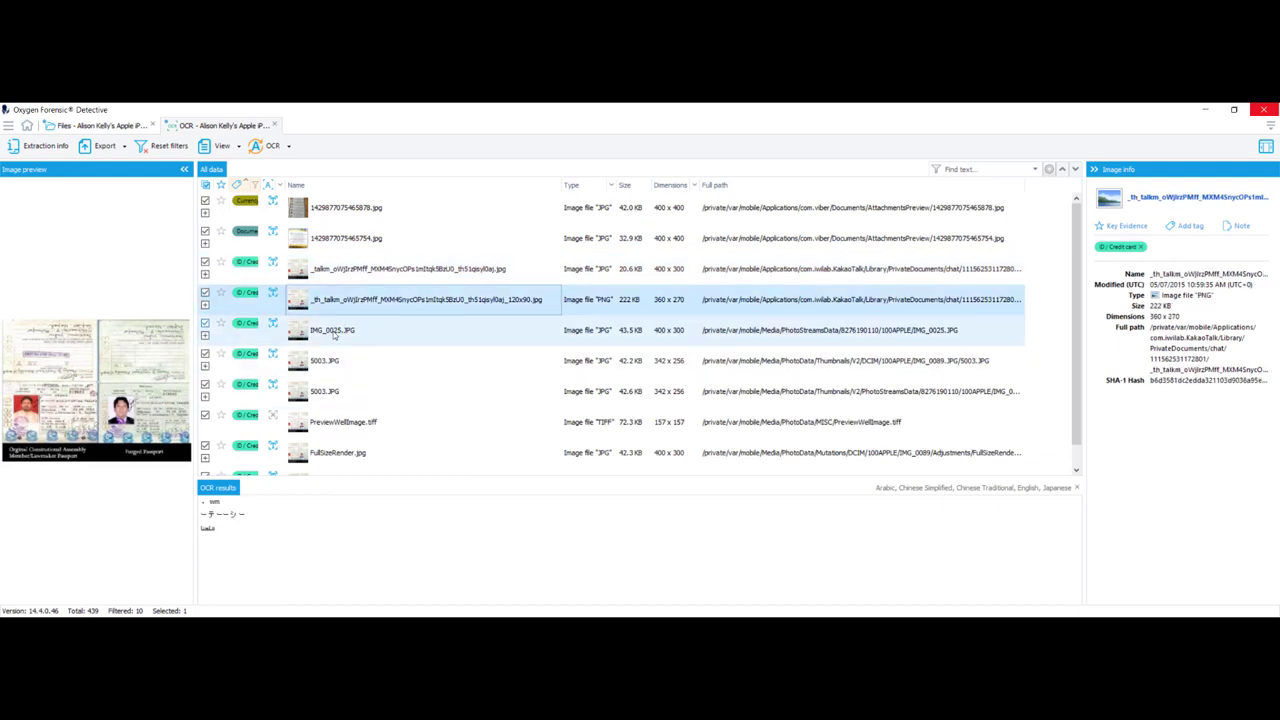
left_click(334, 336)
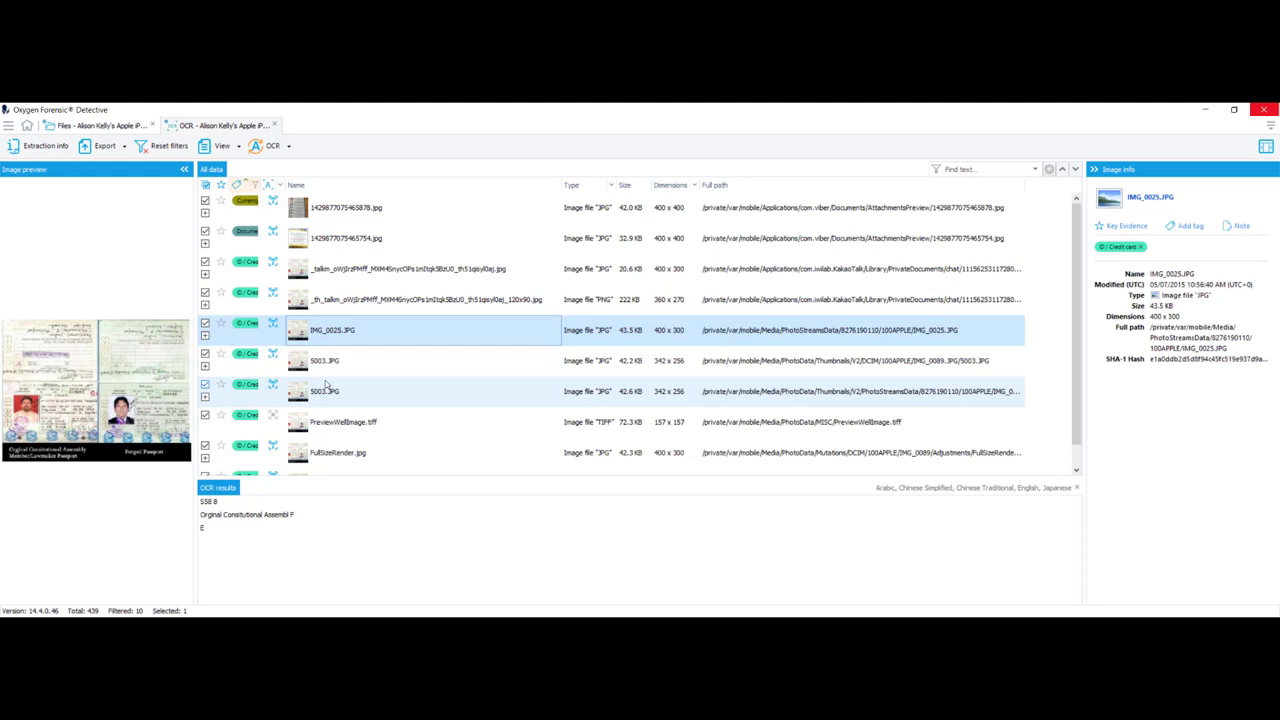
left_click(326, 362)
left_click(320, 393)
left_click(316, 428)
left_click(320, 452)
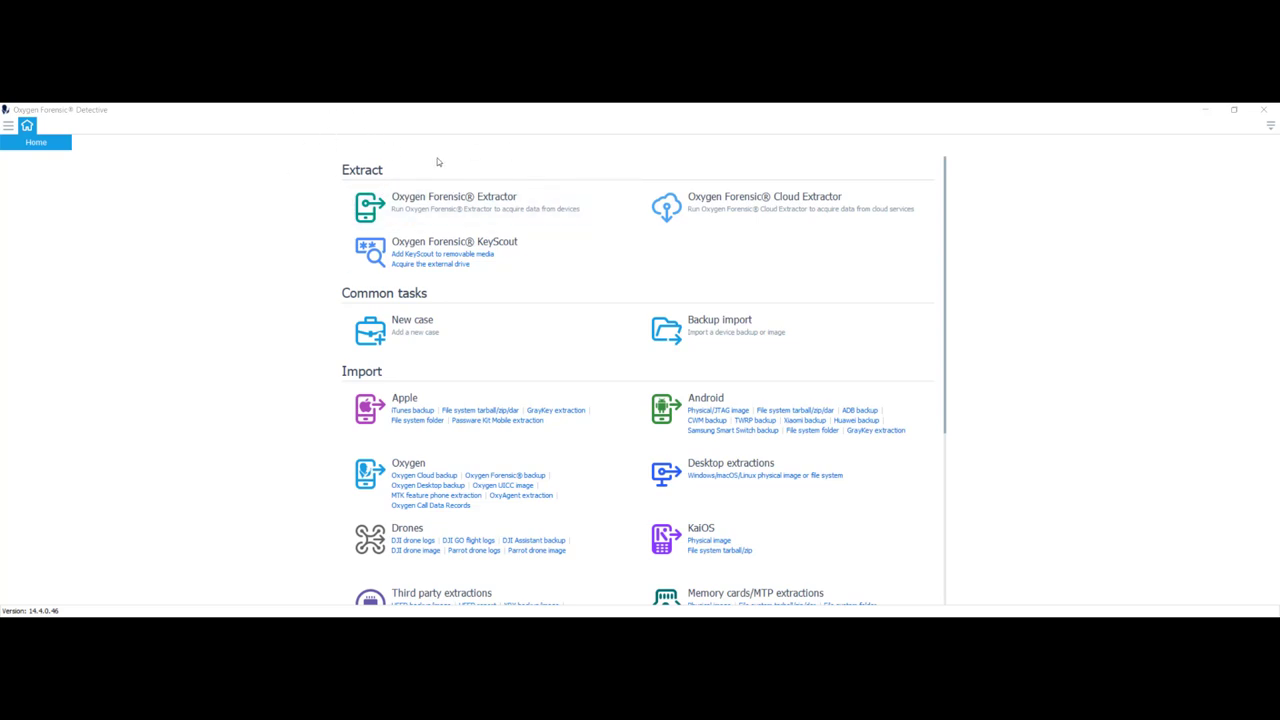
- Open the Chadwick OxyAgent extraction and its OCR section listing 13 unanalyzed images
left_click(8, 126)
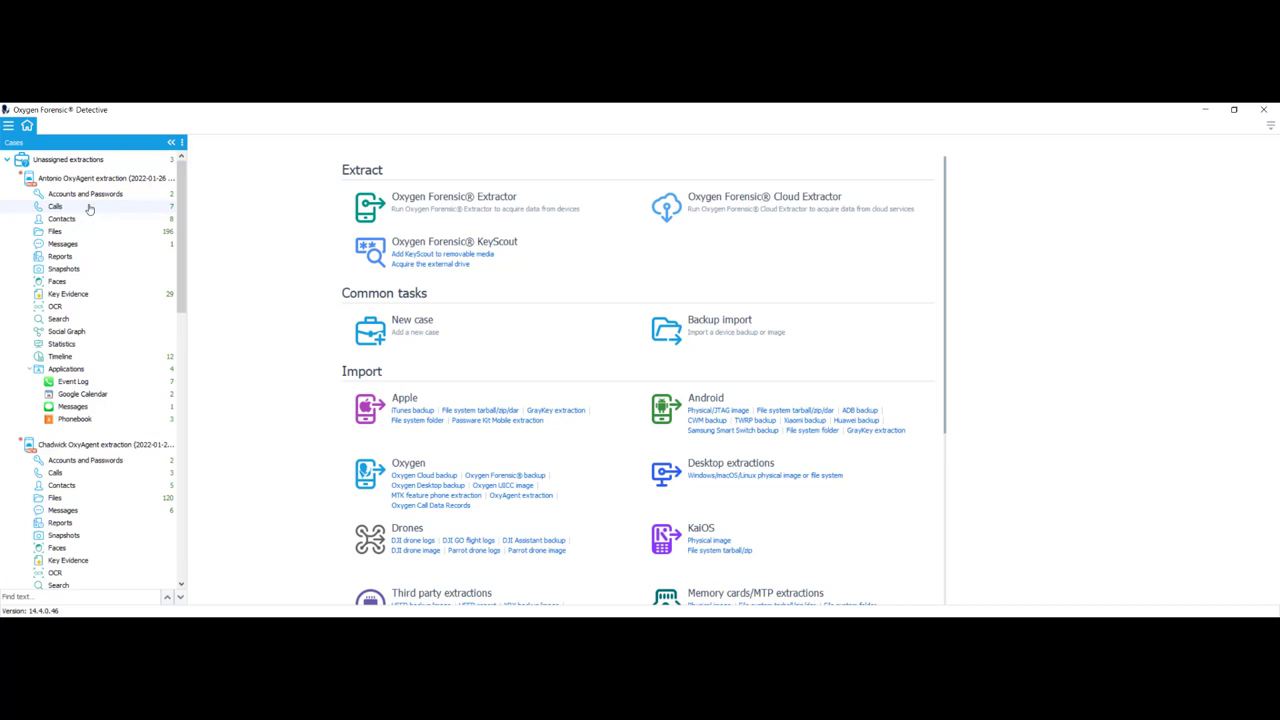
left_click(87, 447)
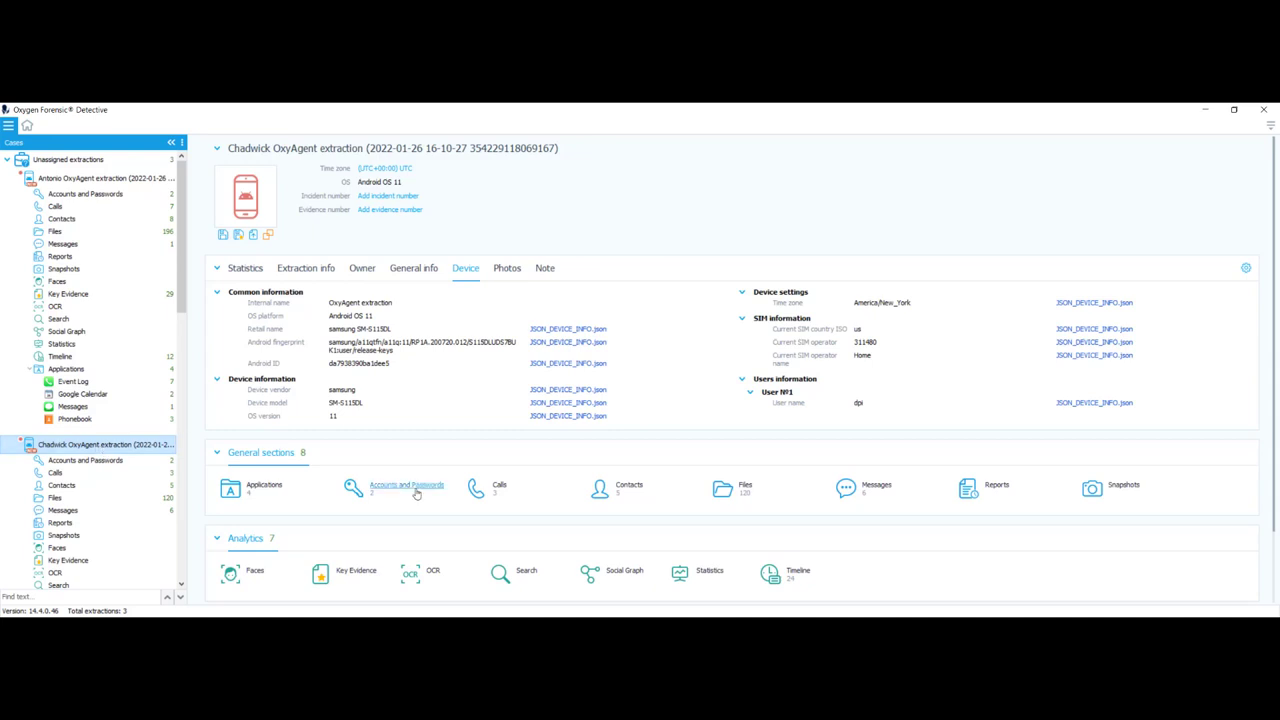
left_click(429, 574)
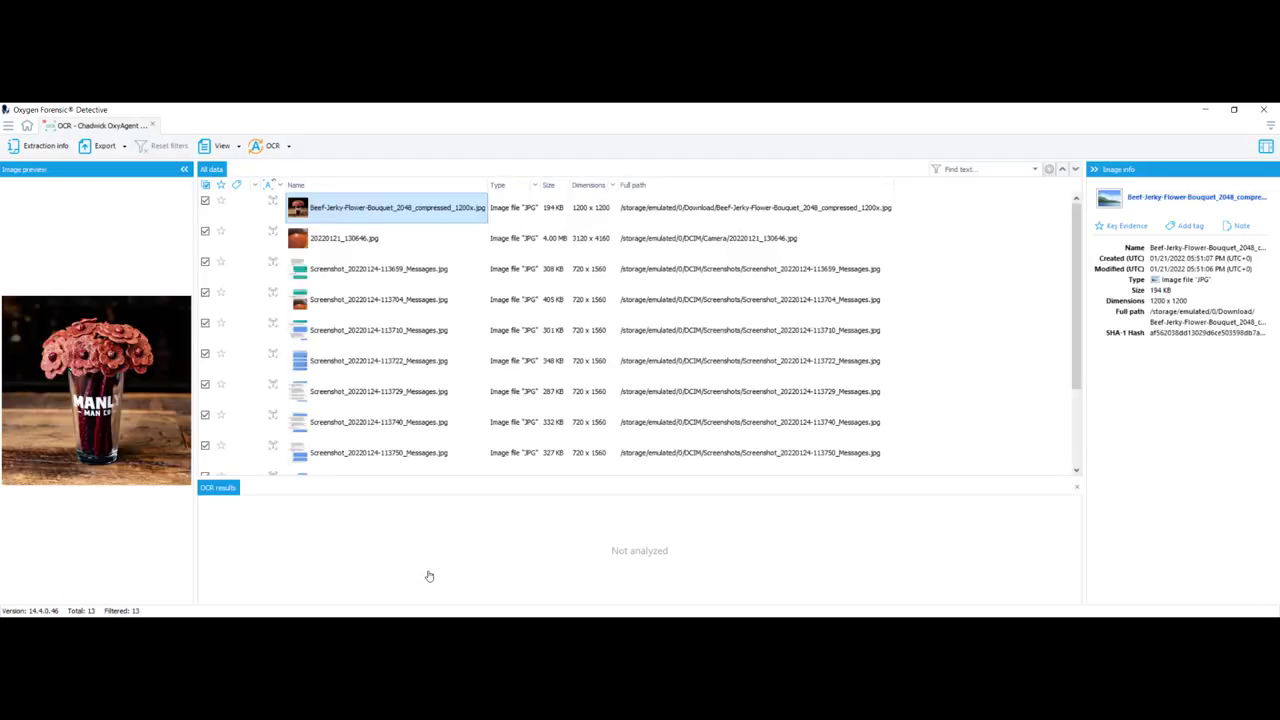
- Run OCR on the Chadwick checked images, hide tags and show OCR results below the list
left_click(287, 147)
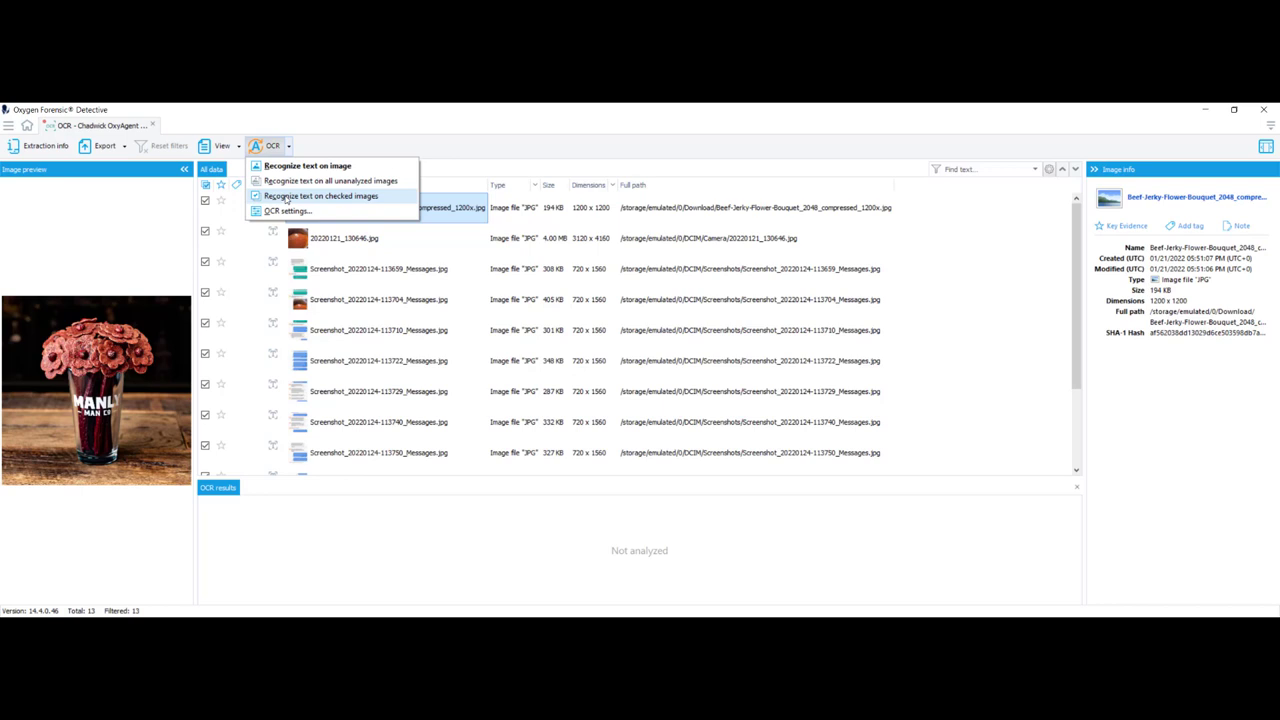
left_click(287, 197)
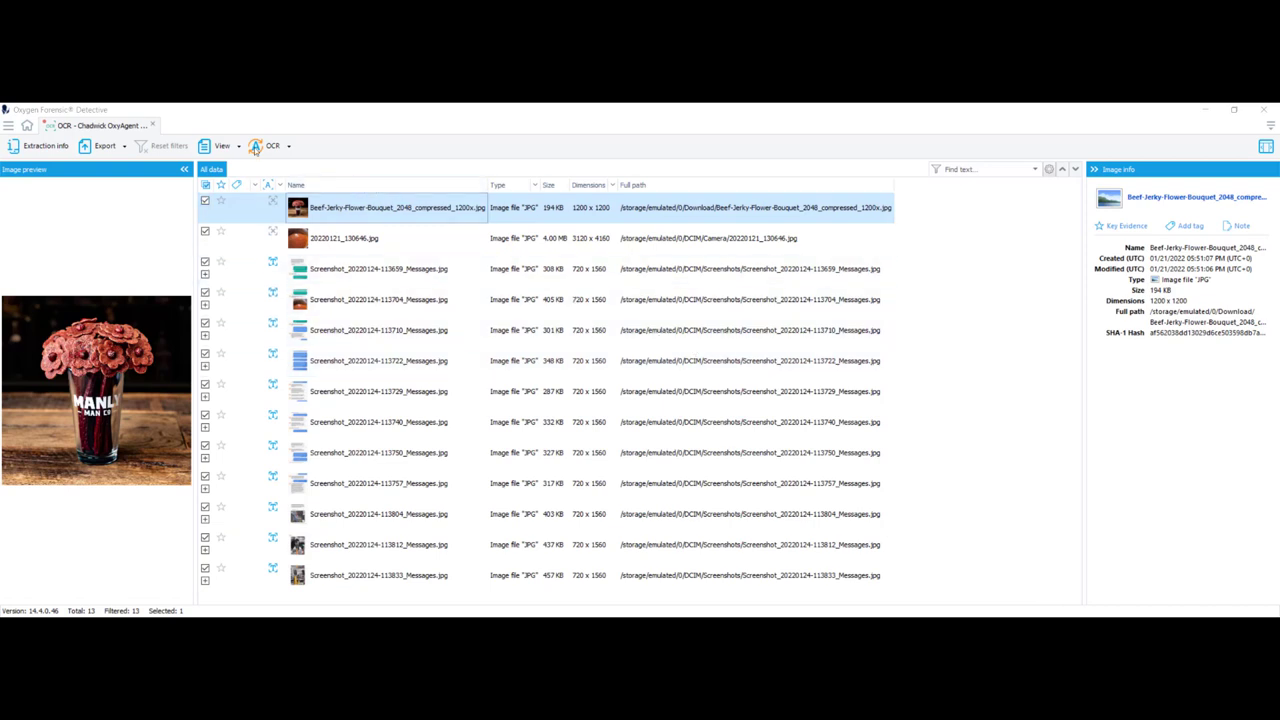
left_click(226, 147)
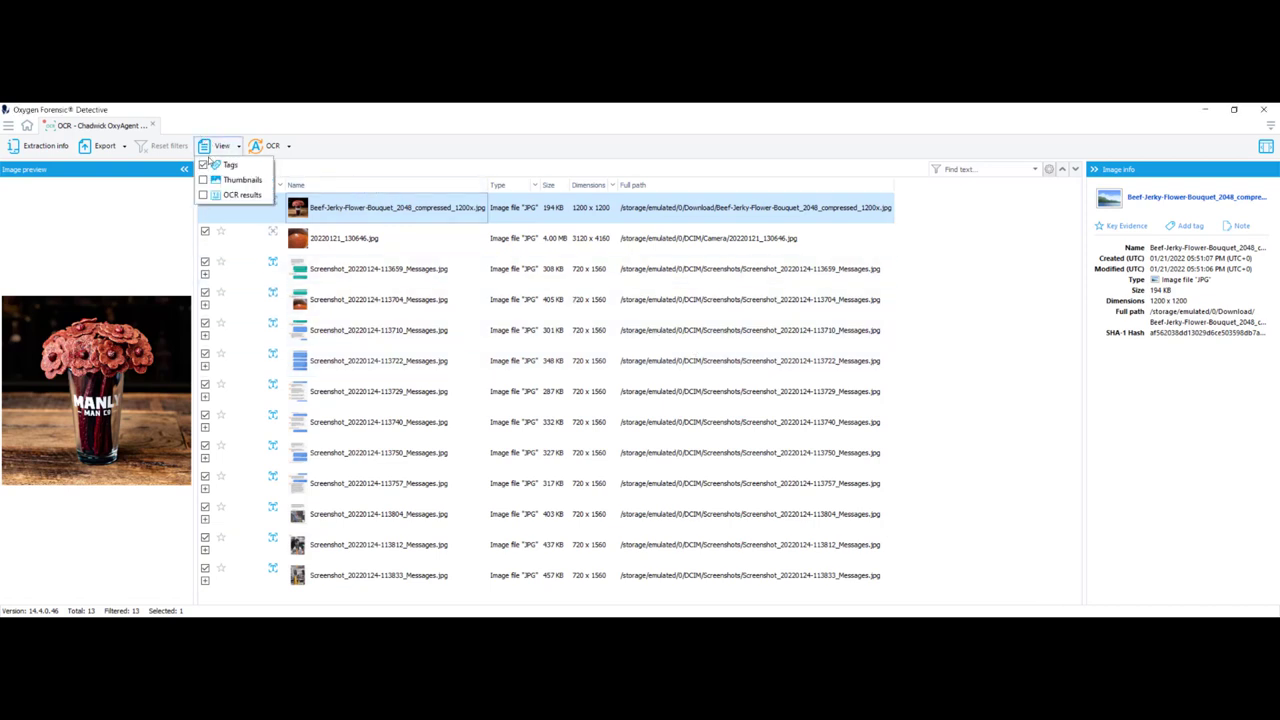
left_click(224, 165)
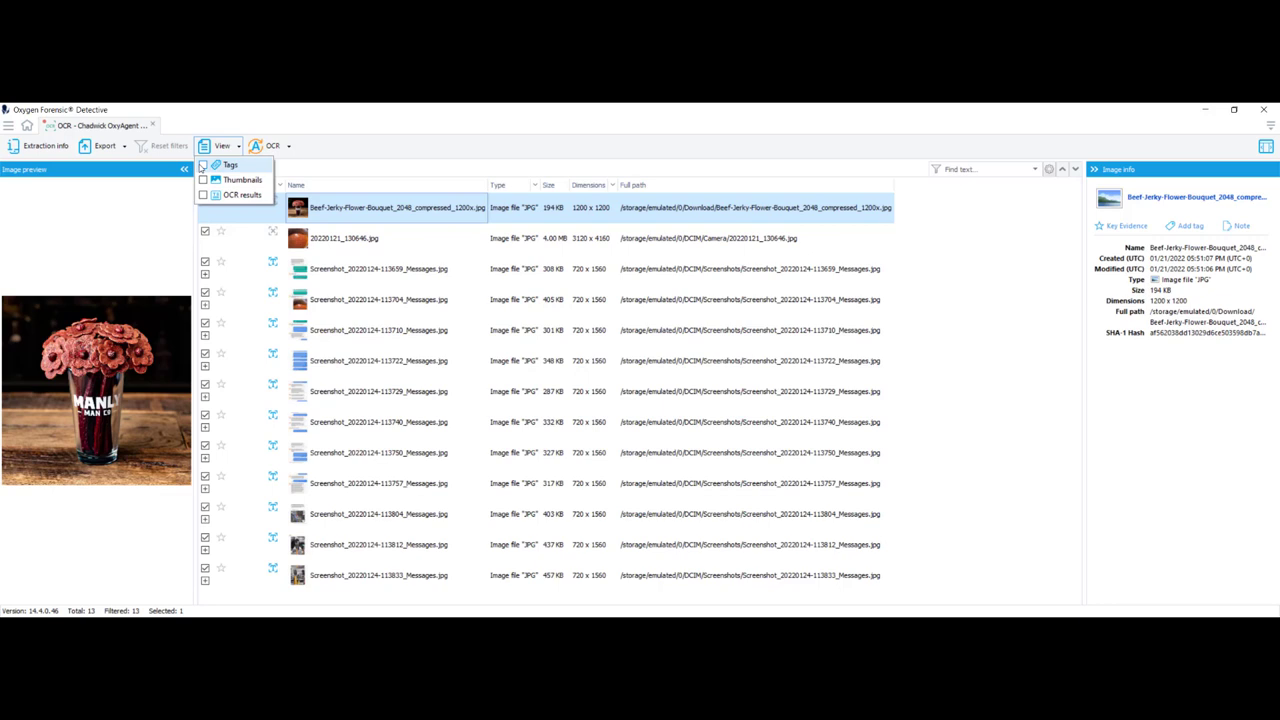
left_click(203, 196)
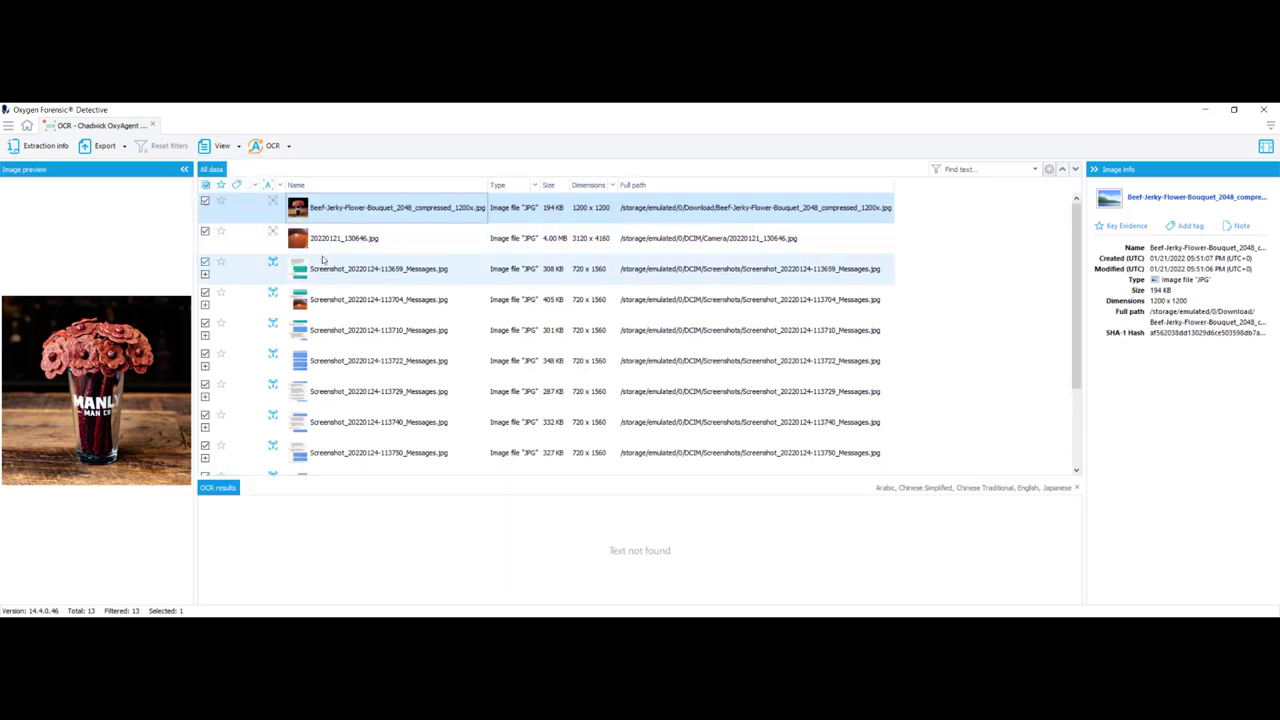
- Read the recognized message text of the 113659 and 113740 screenshots
left_click(346, 279)
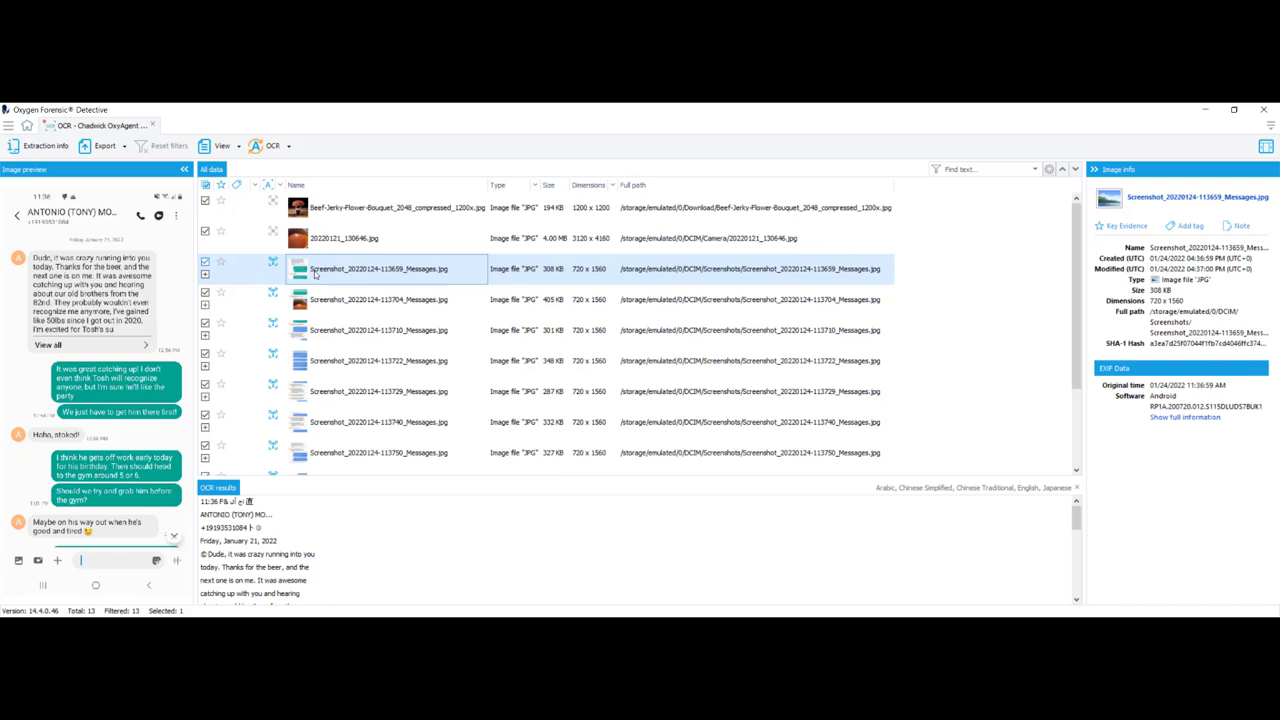
scroll(237, 560, "down", 1)
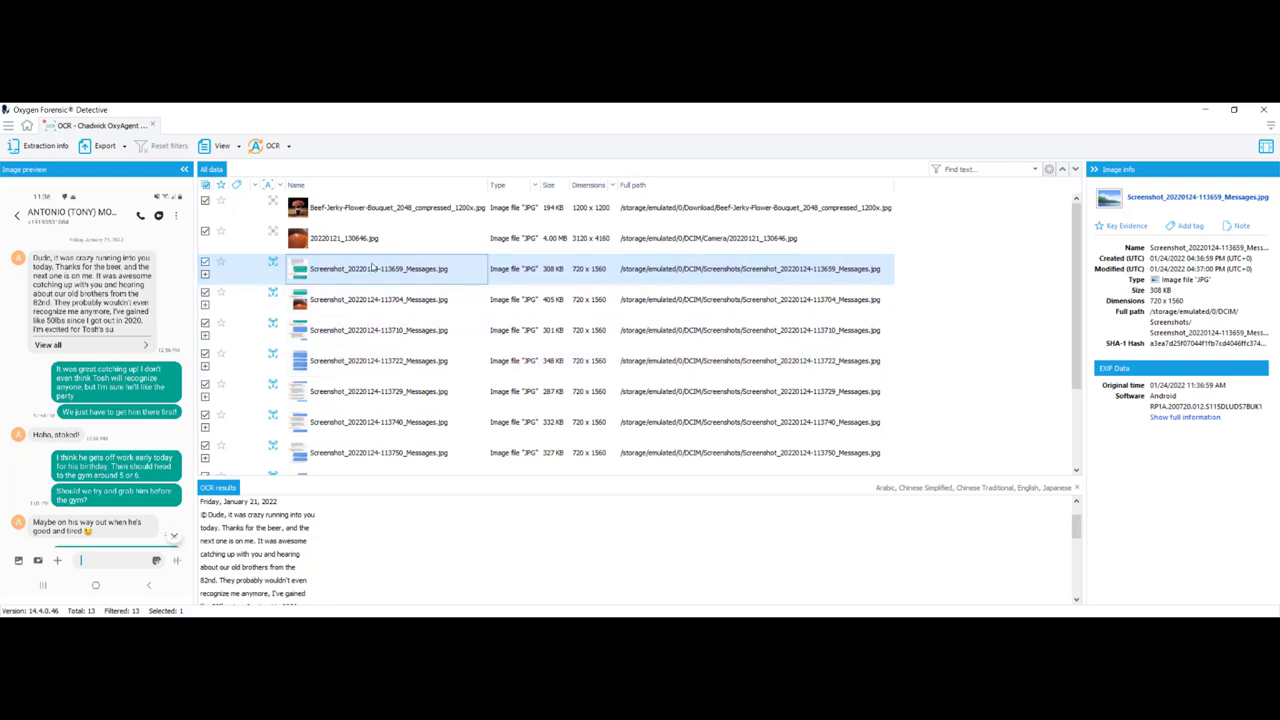
left_click(358, 422)
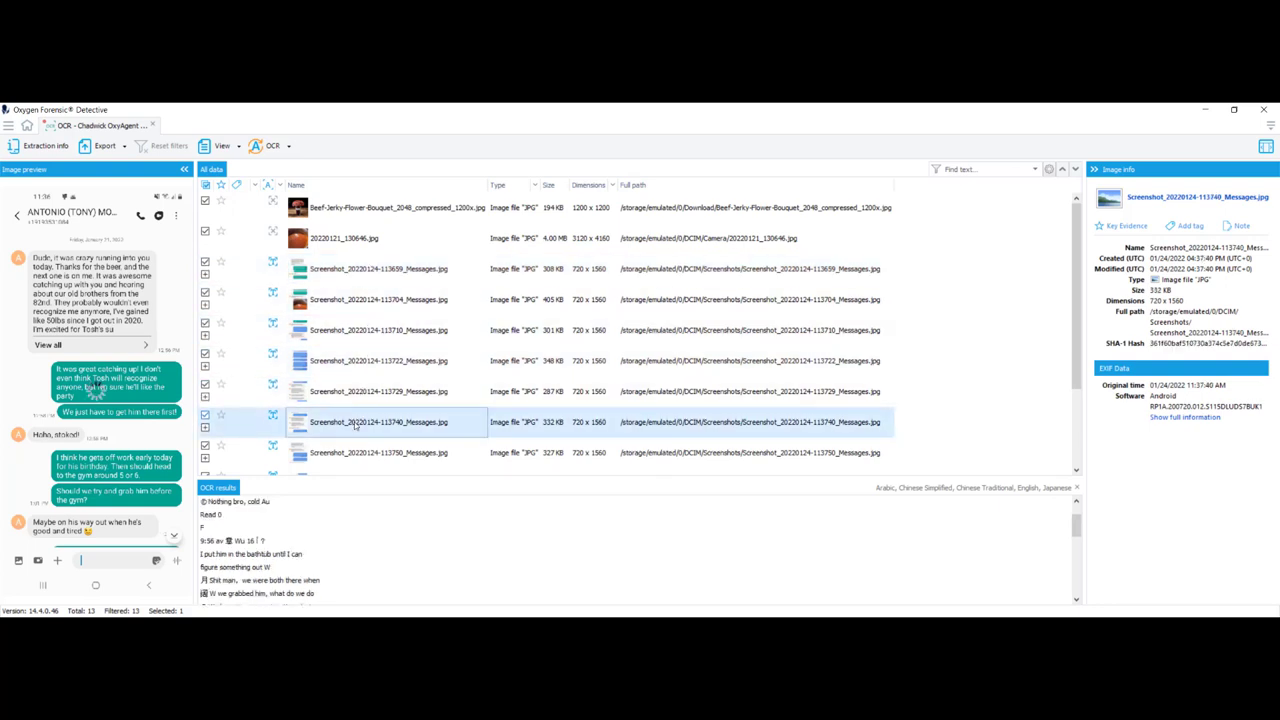
scroll(391, 539, "down", 1)
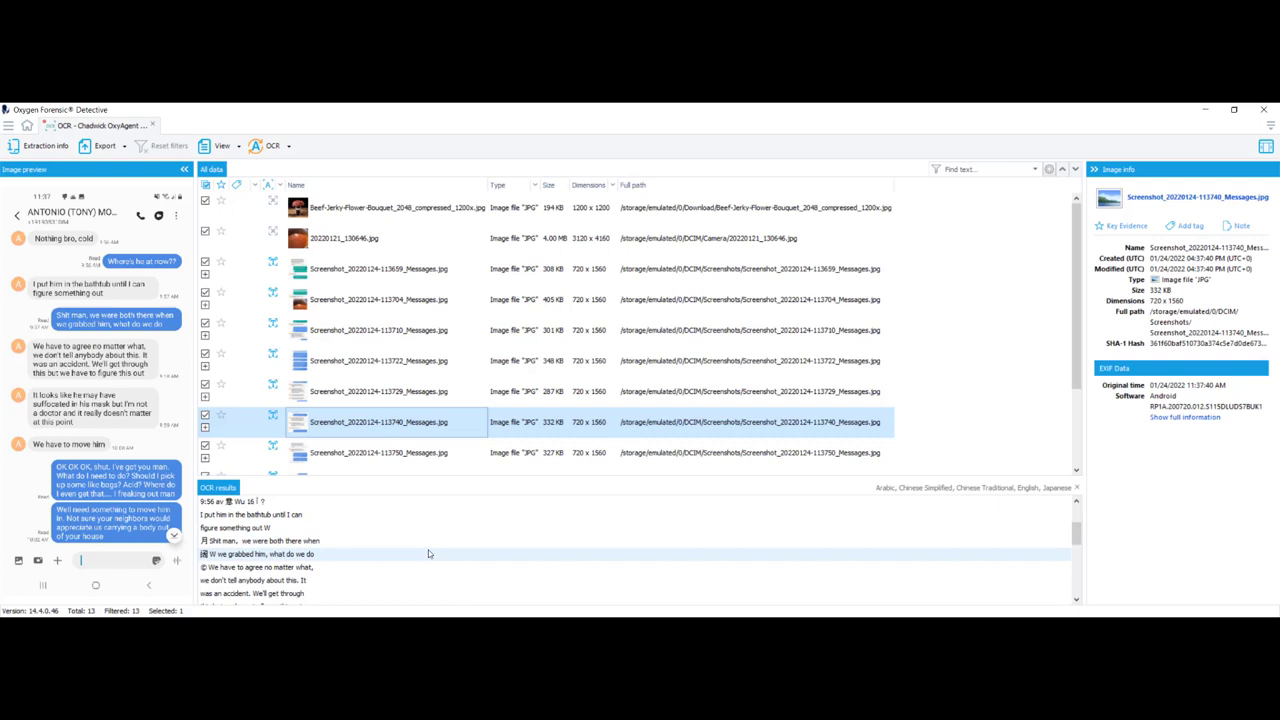
scroll(400, 545, "down", 1)
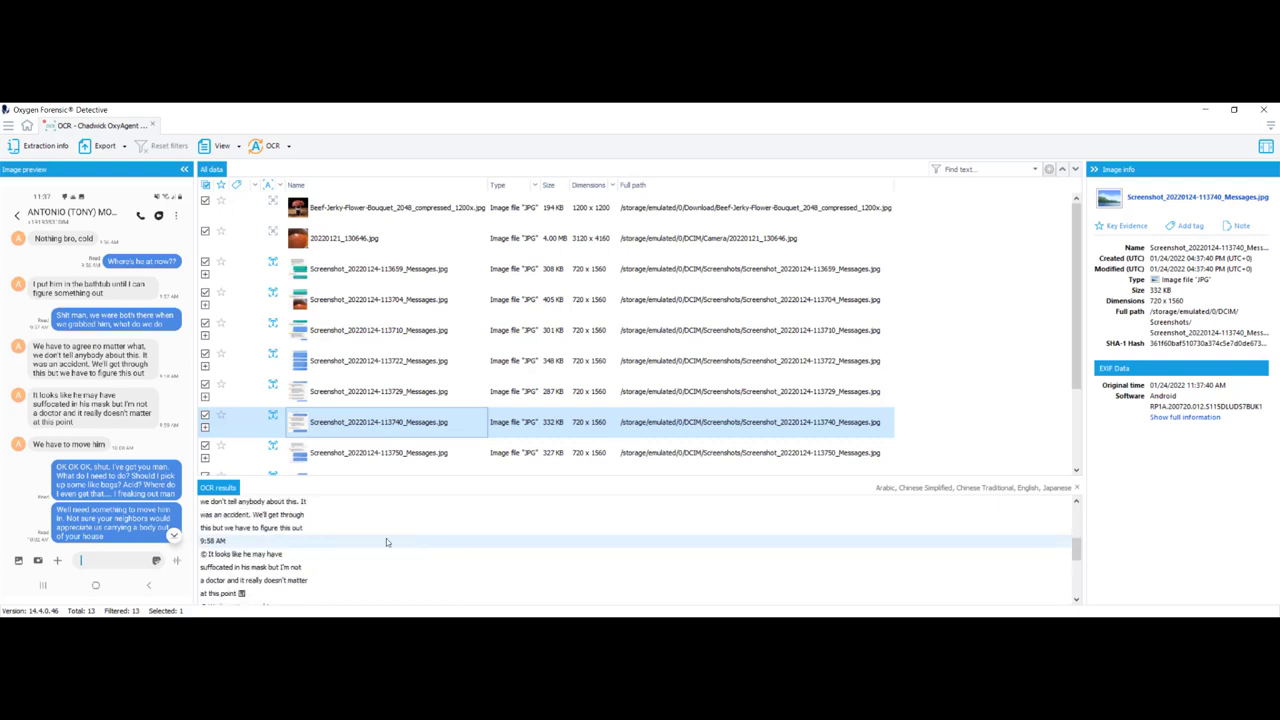
scroll(386, 538, "down", 1)
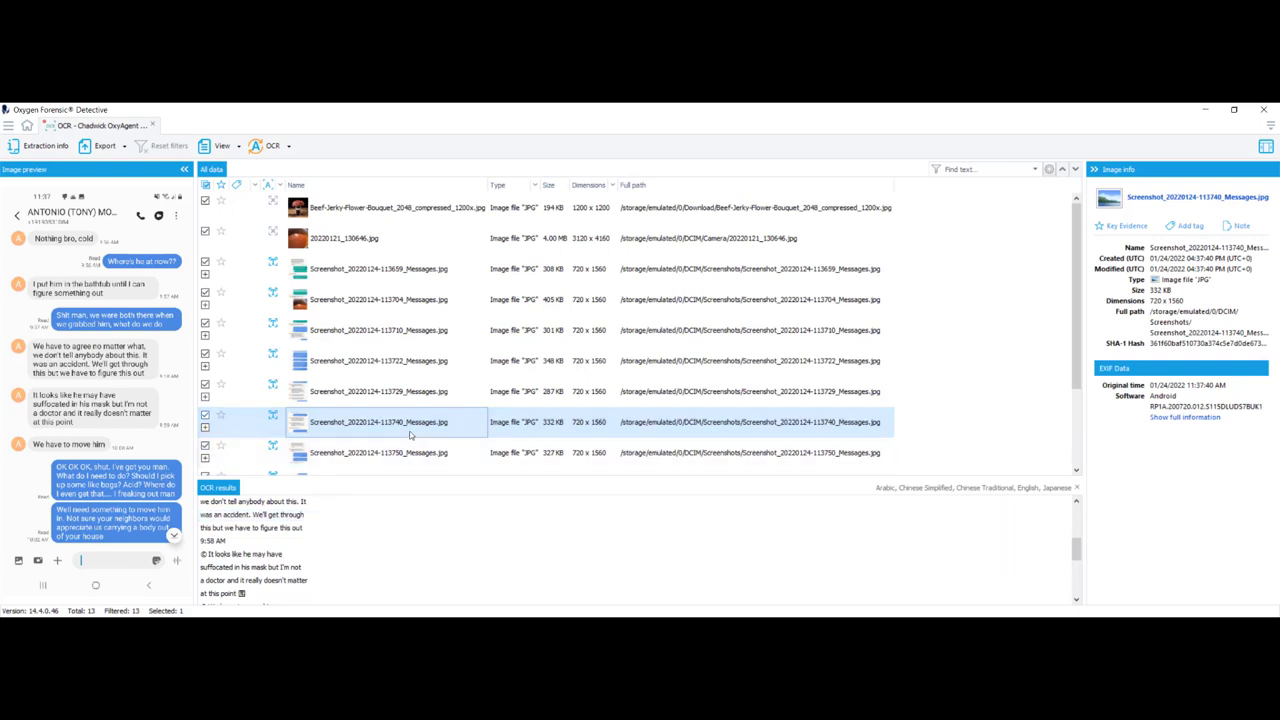
scroll(404, 388, "down", 3)
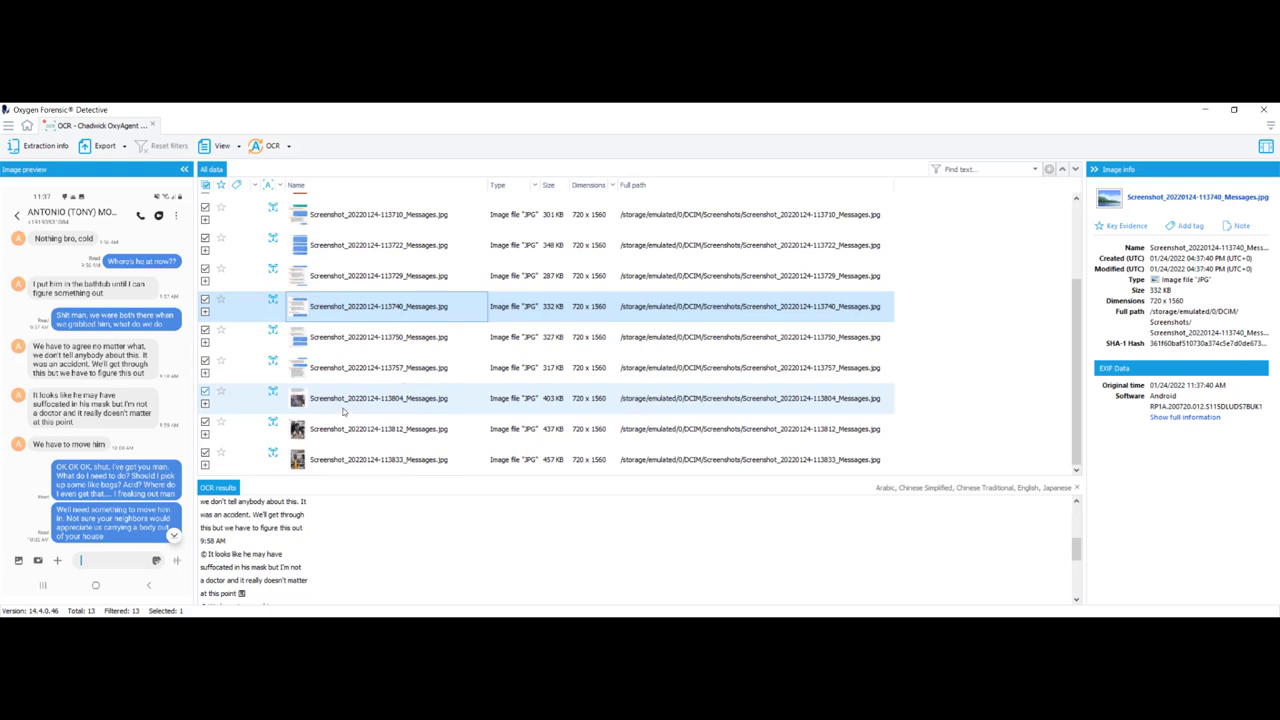
- Review the 113833 screenshot's text, then step back to the 113722 conversation
left_click(335, 466)
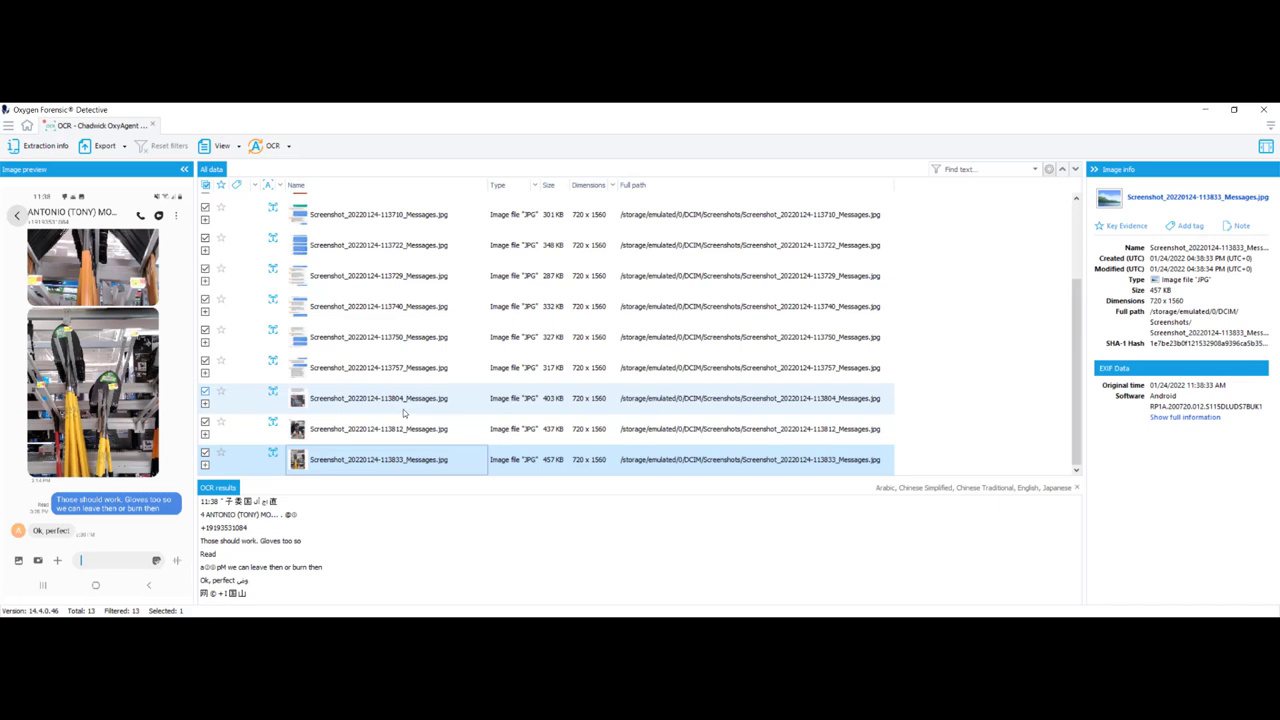
left_click(360, 306)
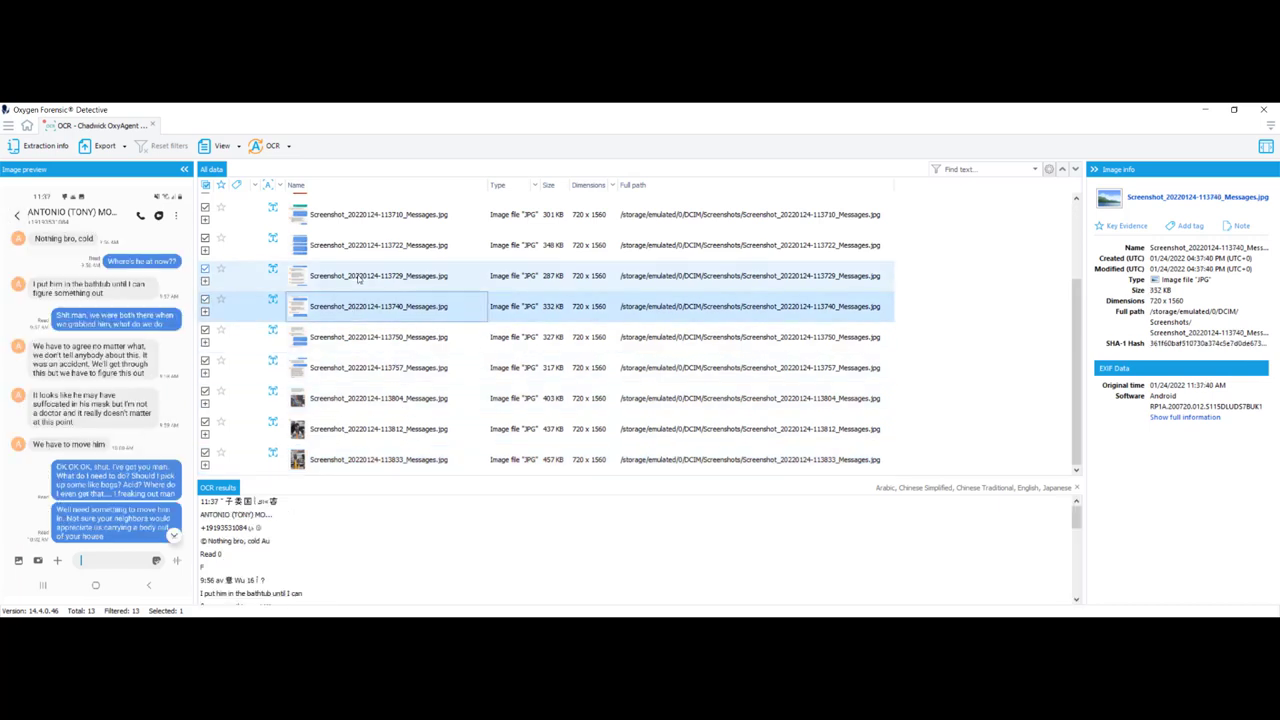
left_click(360, 279)
left_click(363, 250)
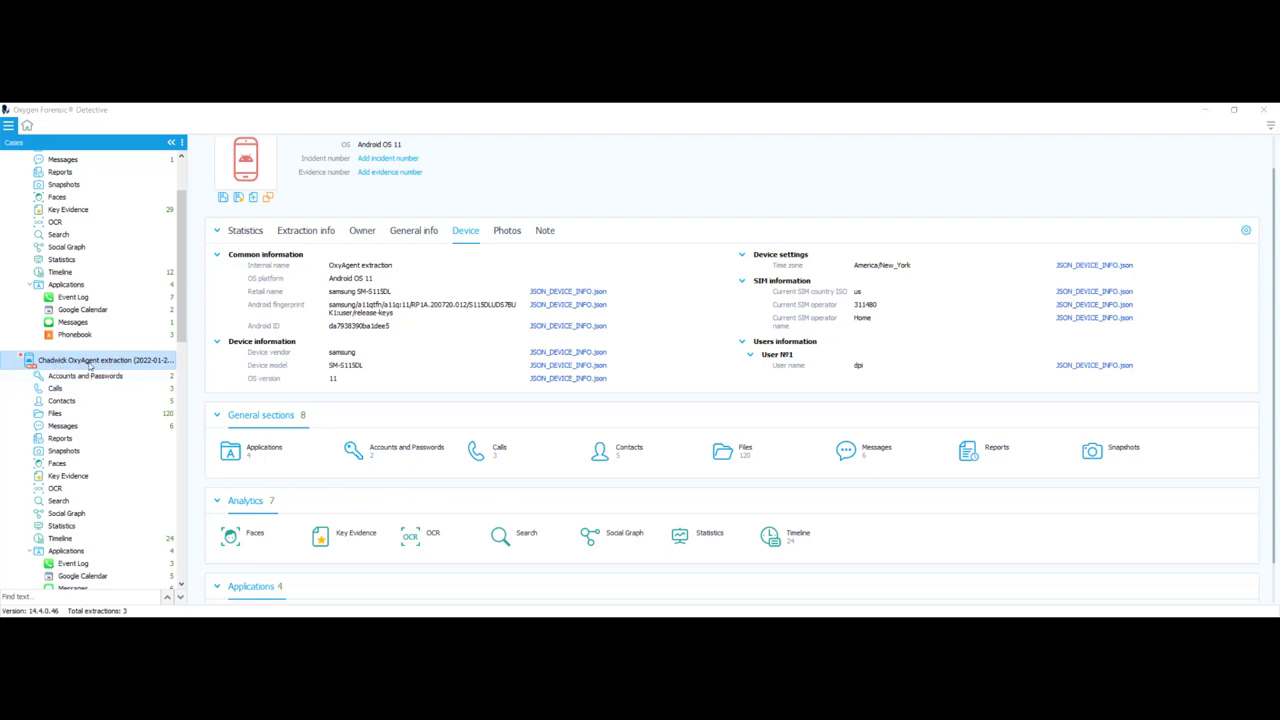
- Start a new keyword search on the Chadwick extraction with File content included
left_click(526, 537)
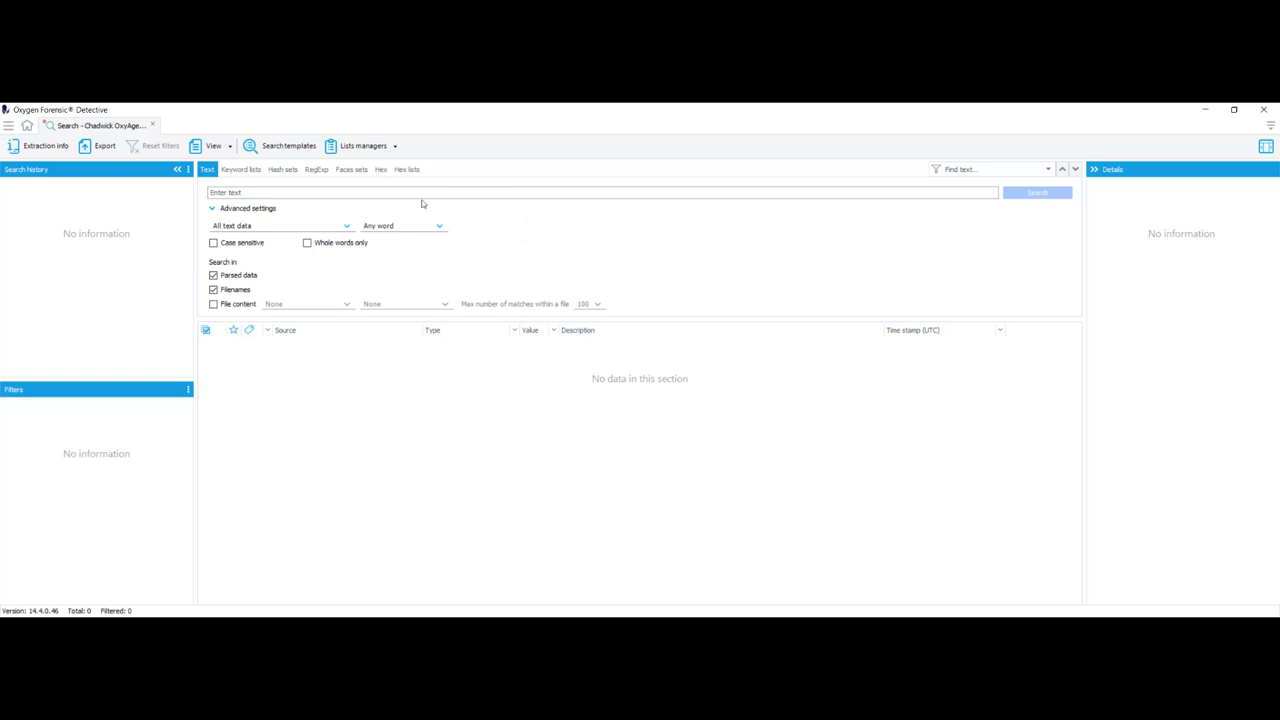
left_click(212, 304)
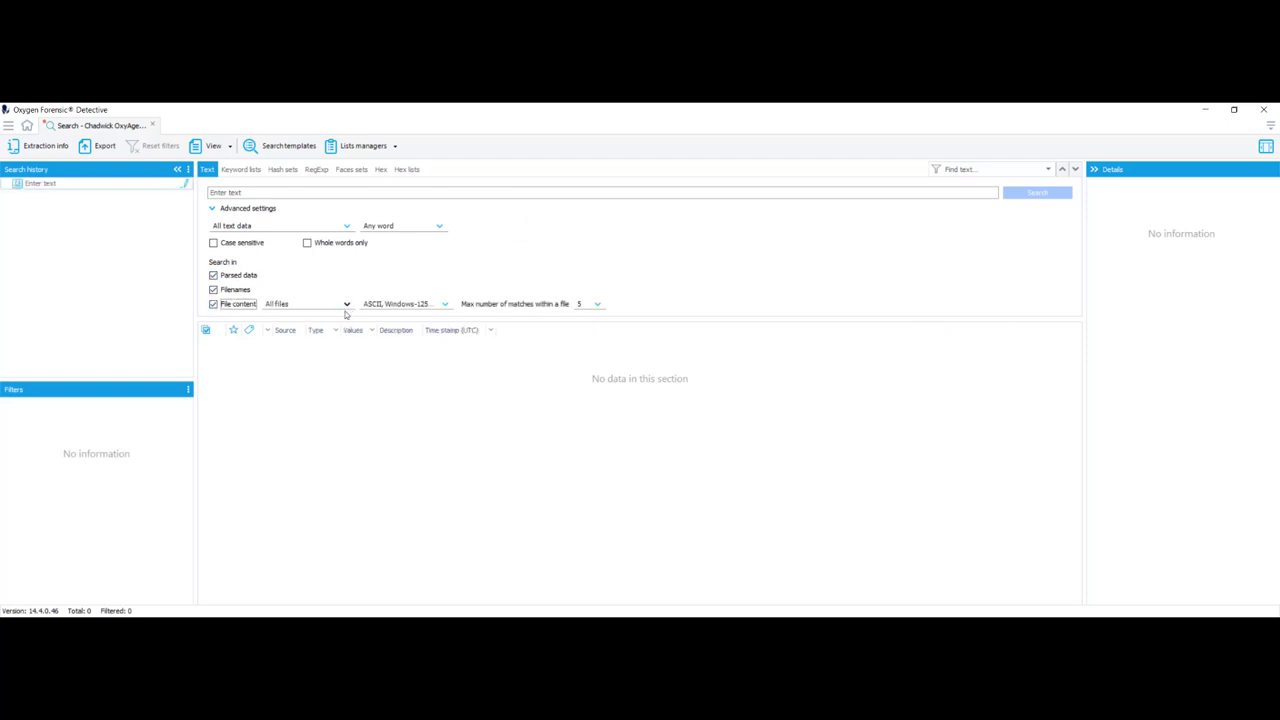
- Run a keyword search for 'shovel', yielding three hits in Messages screenshot images
left_click(326, 193)
type("sho")
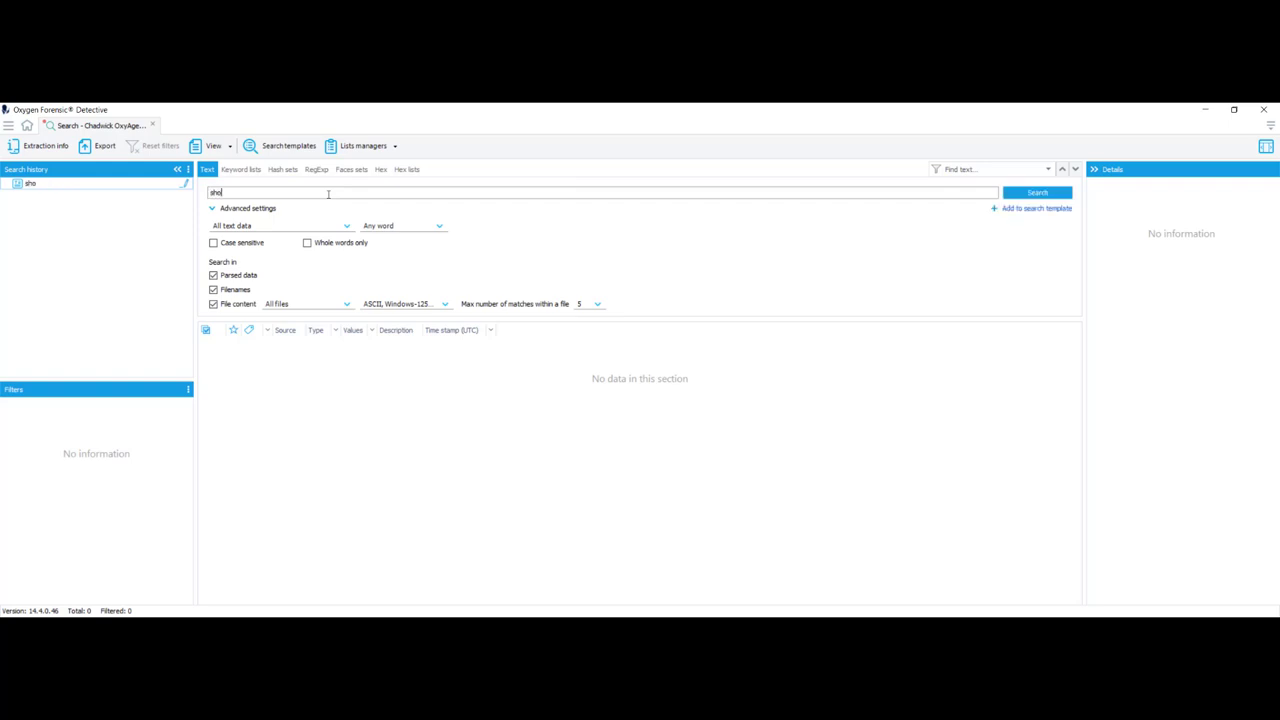
type("vel")
left_click(1027, 196)
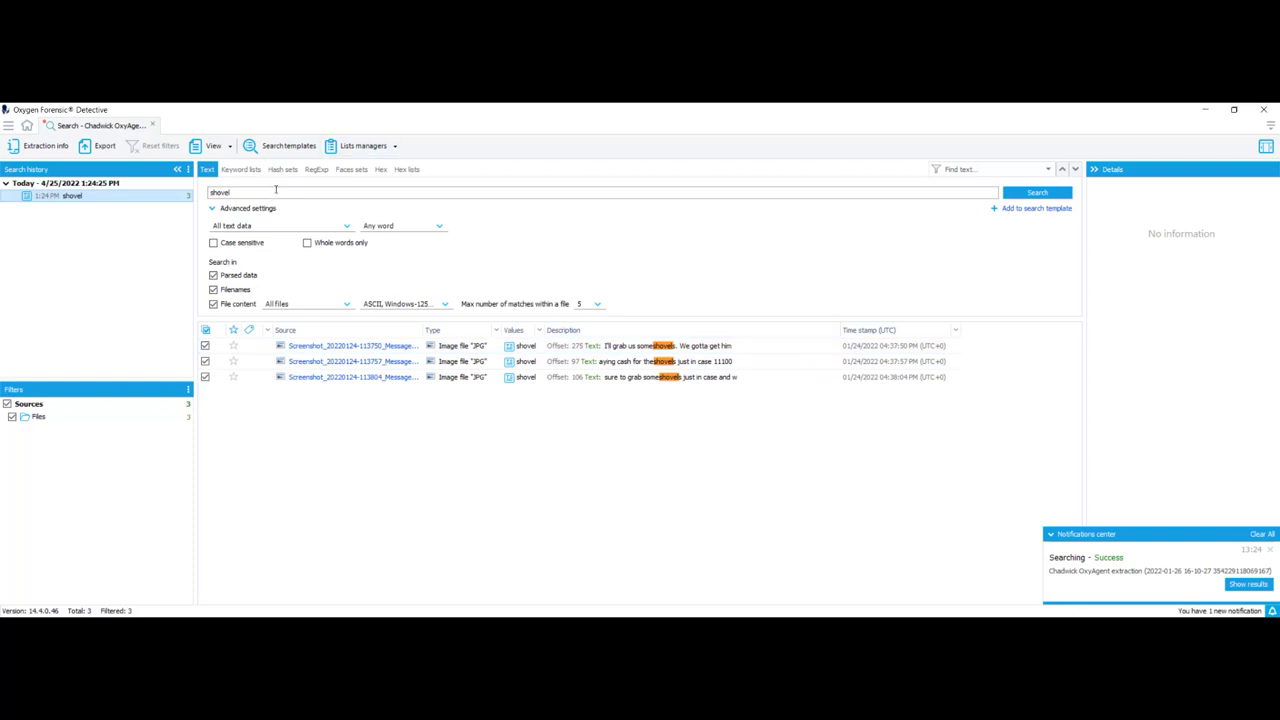
left_click(483, 193)
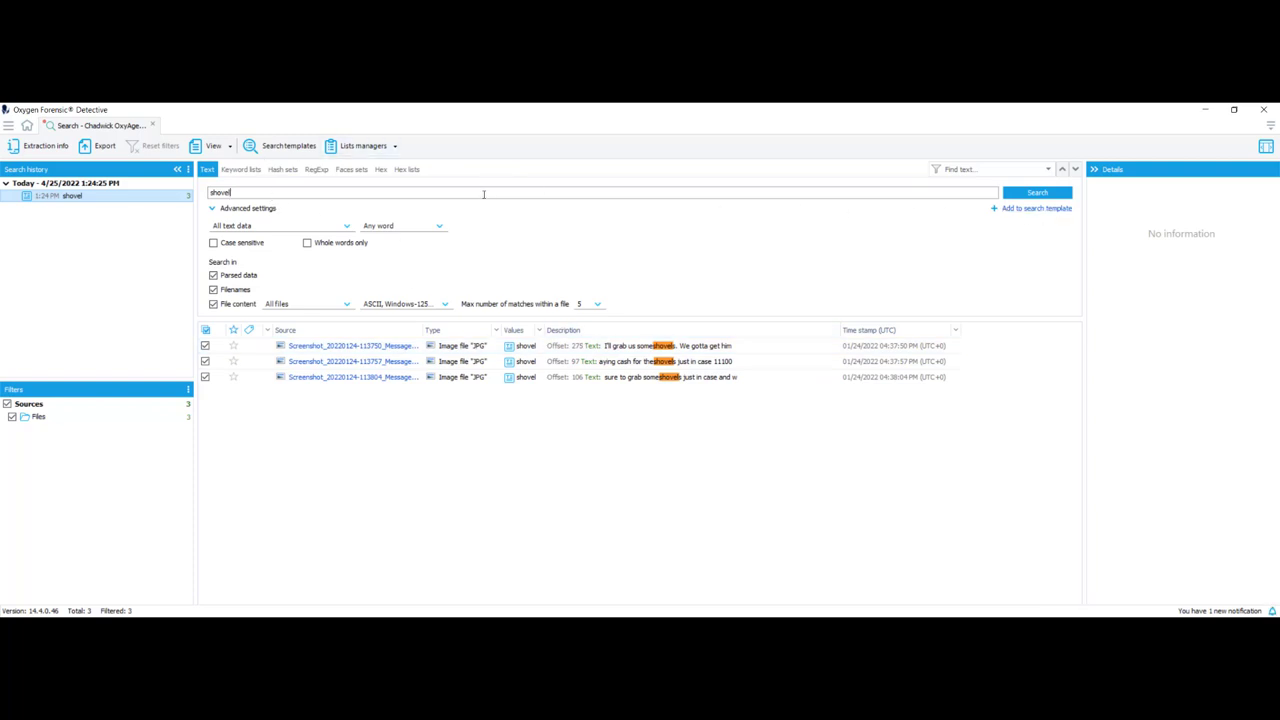
- Search for 'pulse', finding four hits including a Messages screenshot and a ringtone
key("BackSpace")
key("BackSpace")
key("BackSpace")
key("BackSpace")
key("BackSpace")
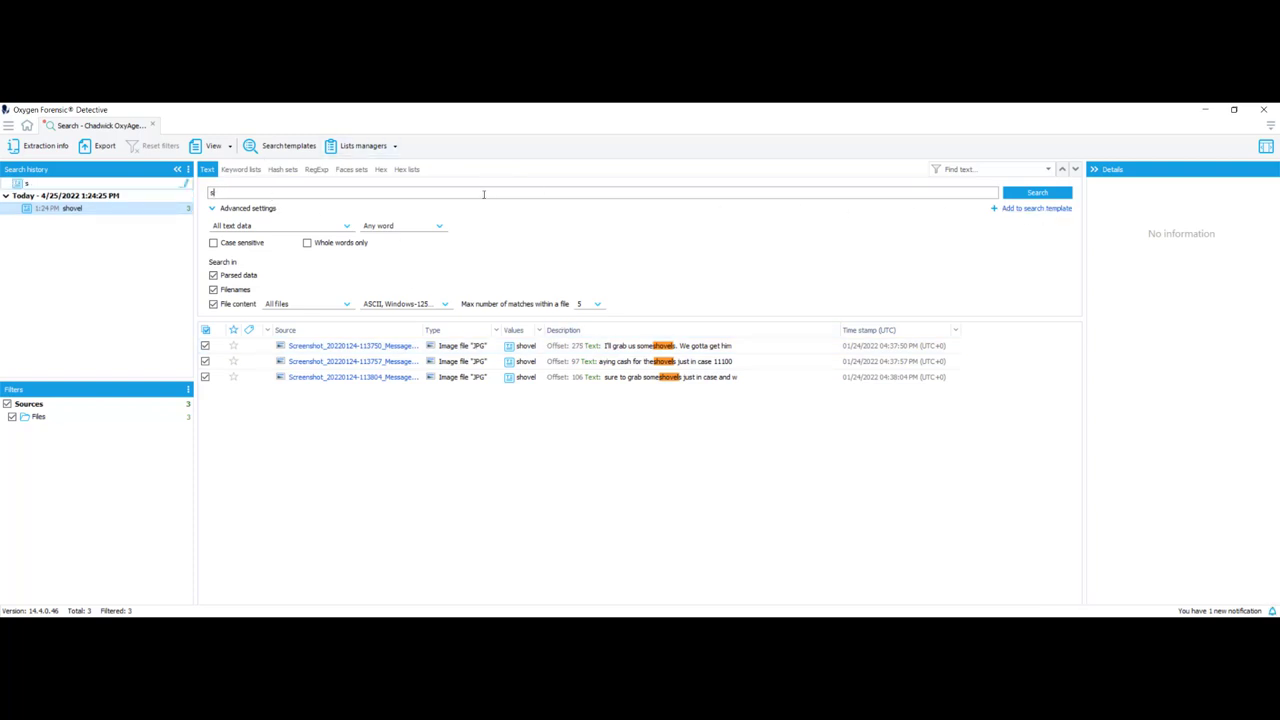
key("BackSpace")
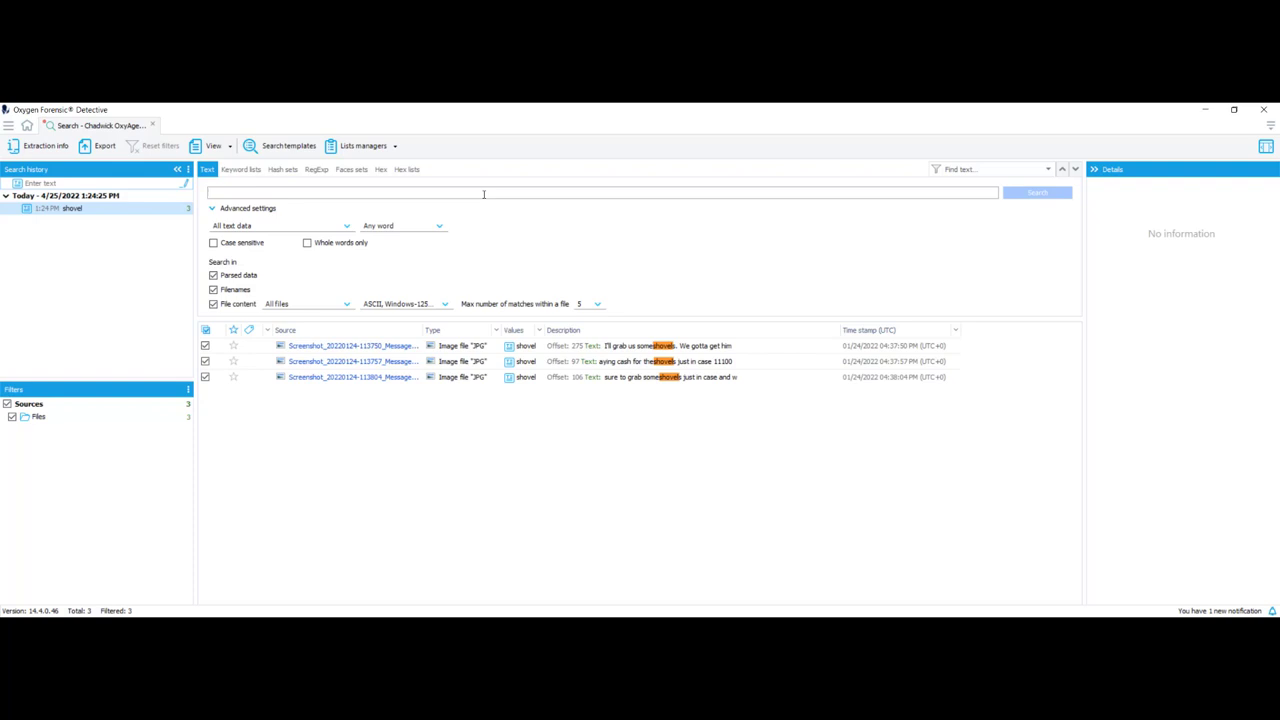
type("pulse")
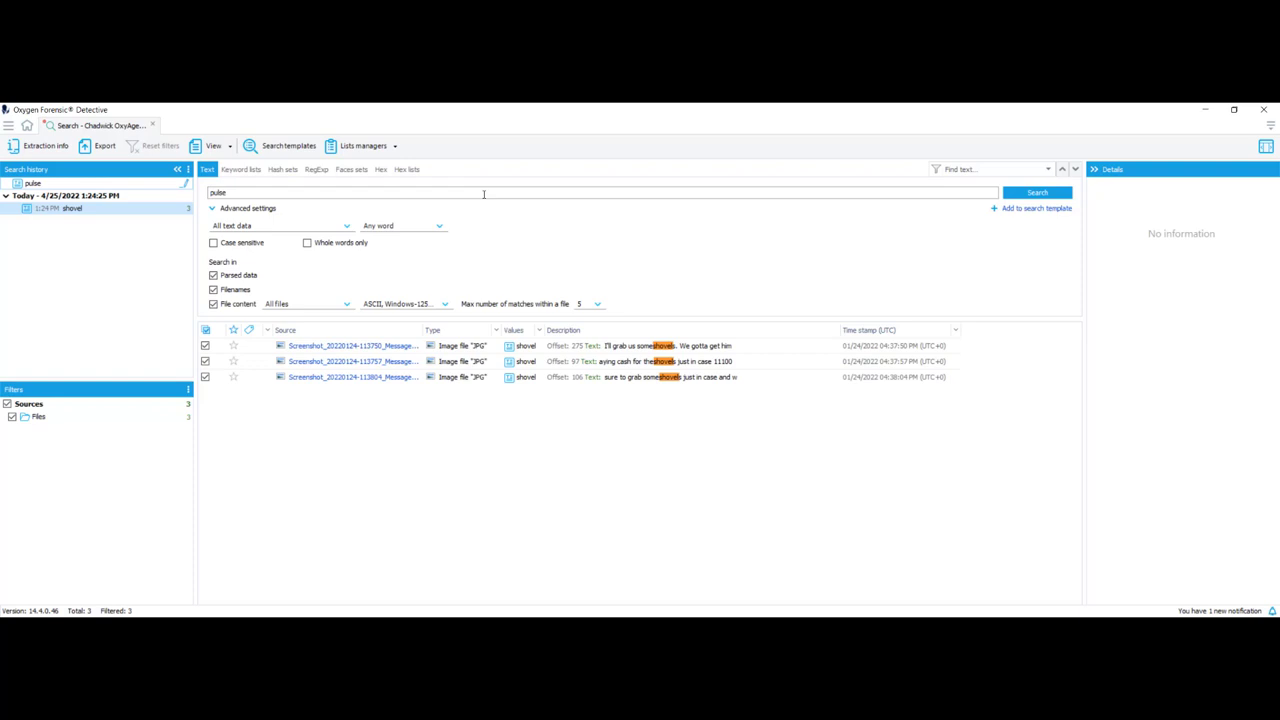
key("Return")
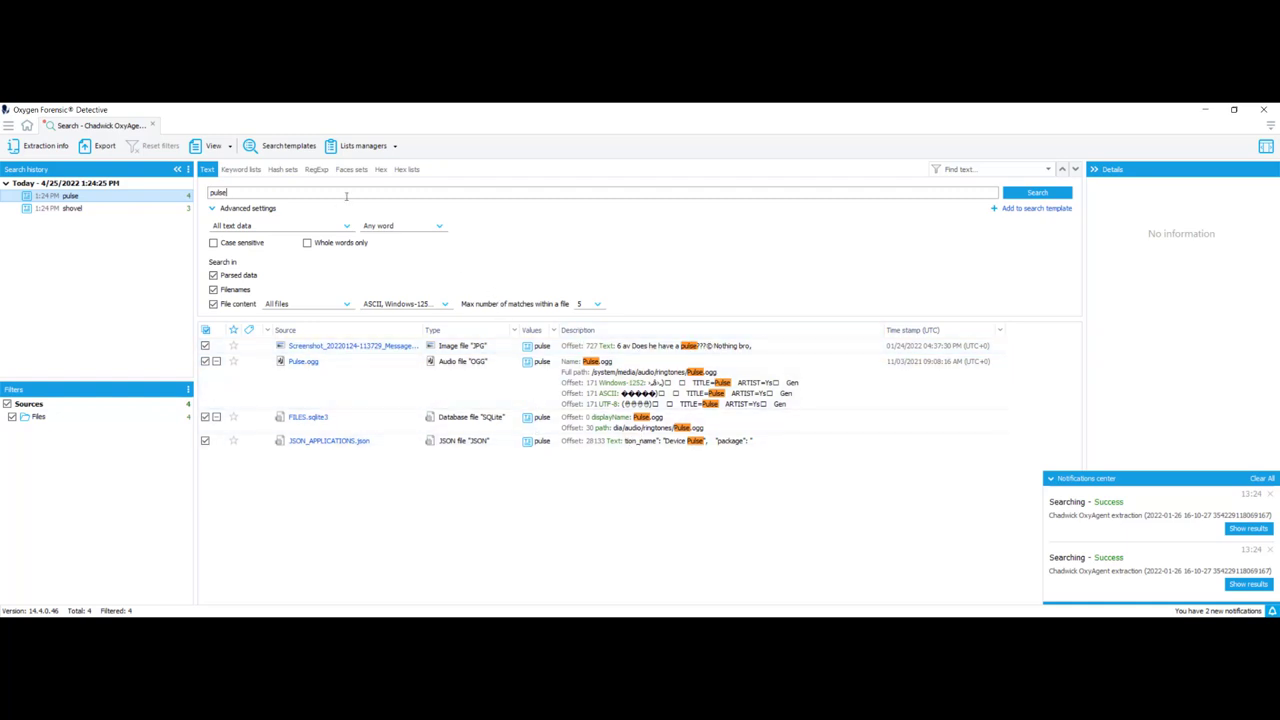
- Search for 'body', returning four matches, three from message screenshots
key("BackSpace")
key("BackSpace")
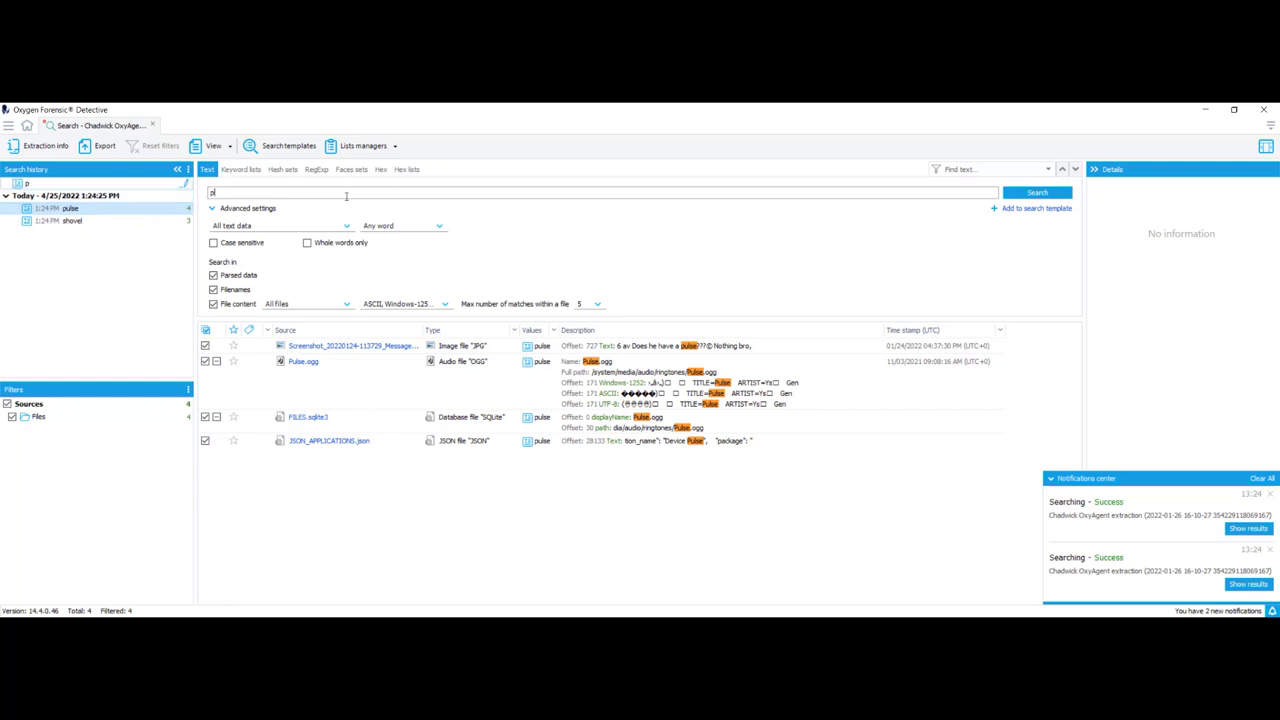
key("BackSpace")
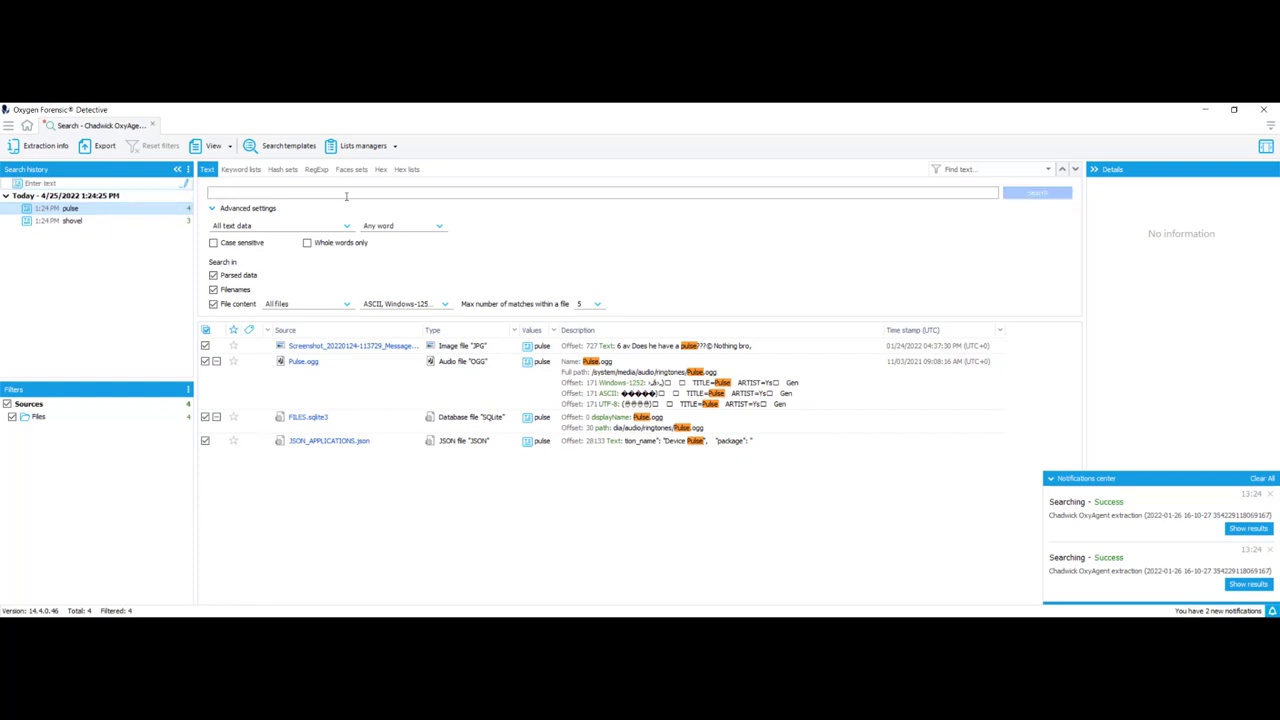
type("body")
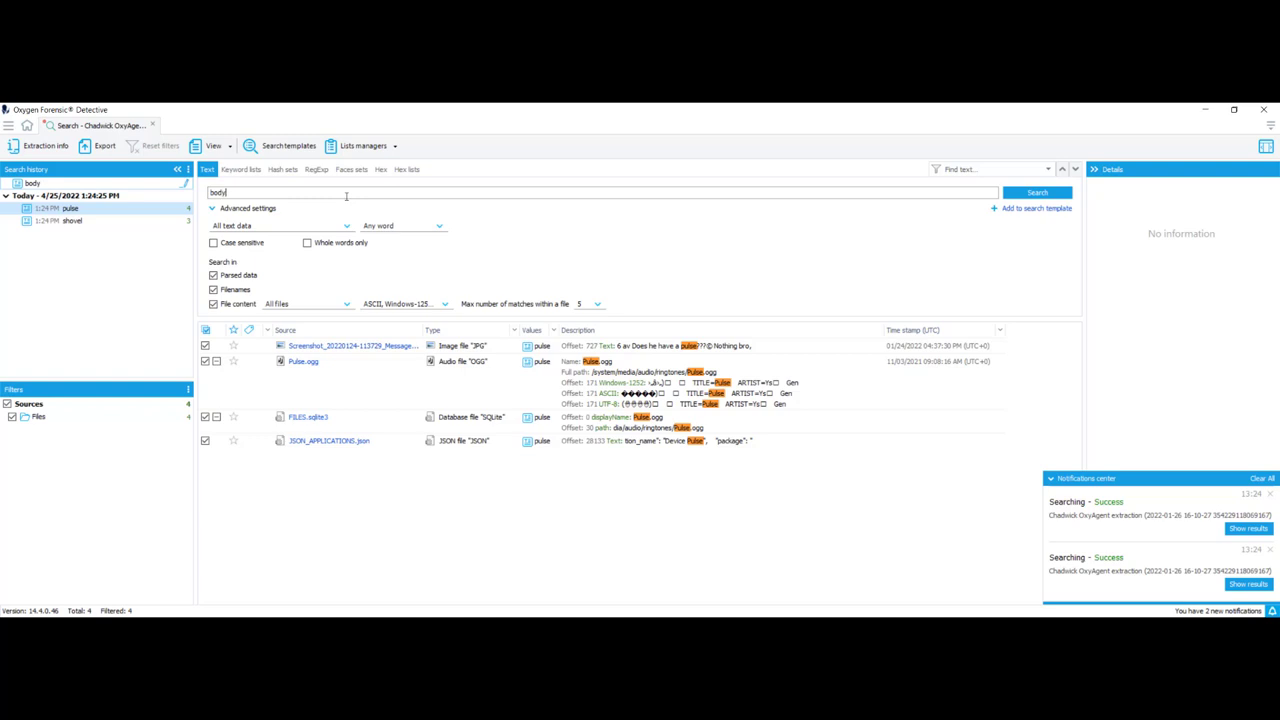
key("Return")
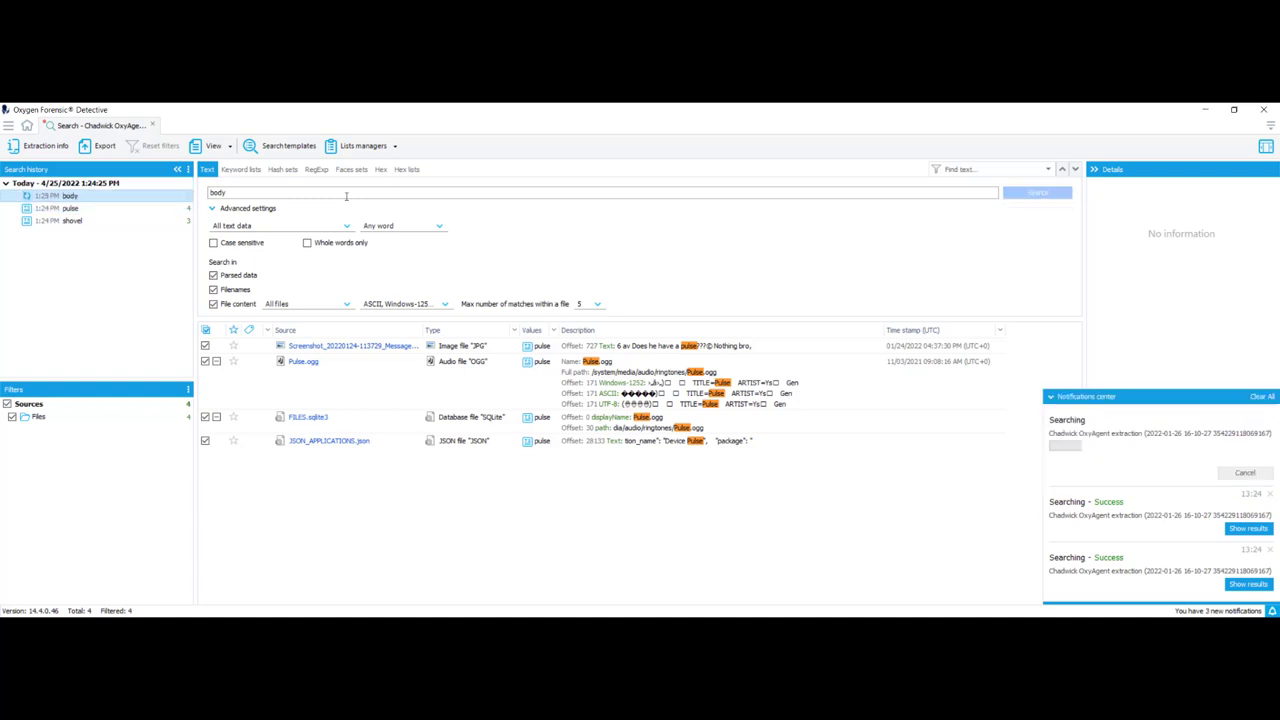